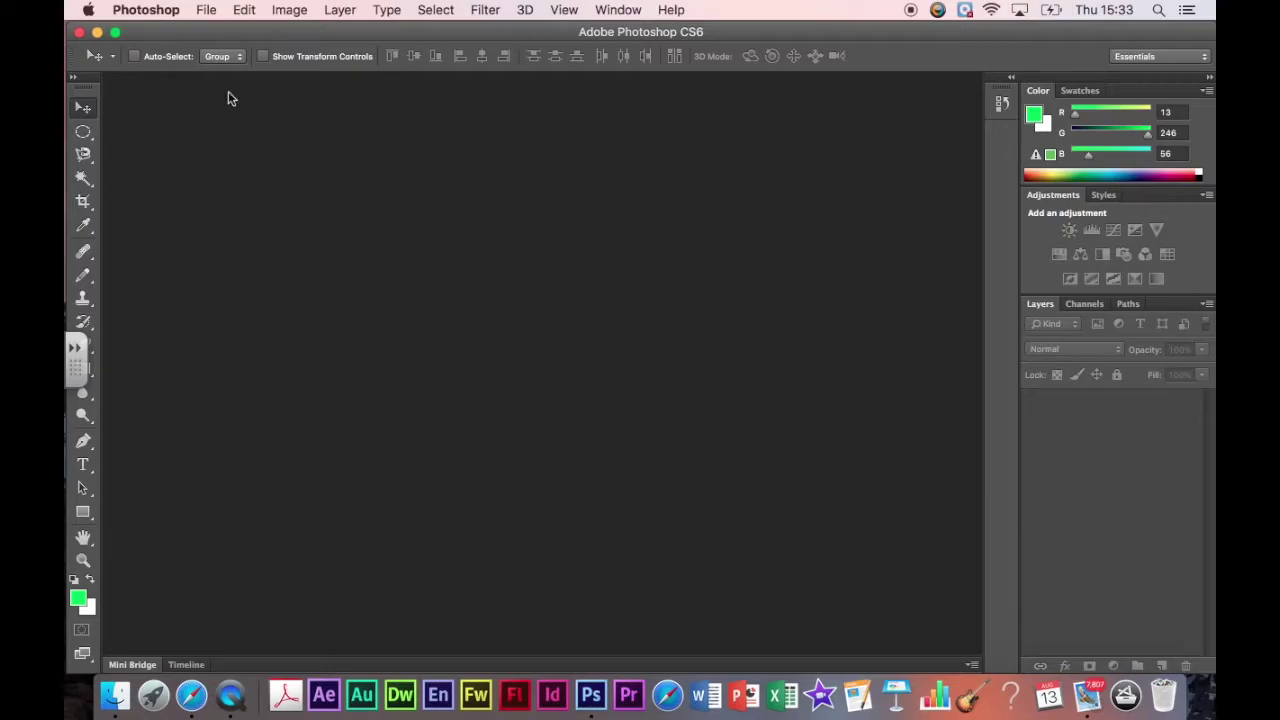
Create a new blank 719 × 507 px, 72 ppi document from the Clipboard preset.
left_click(204, 11)
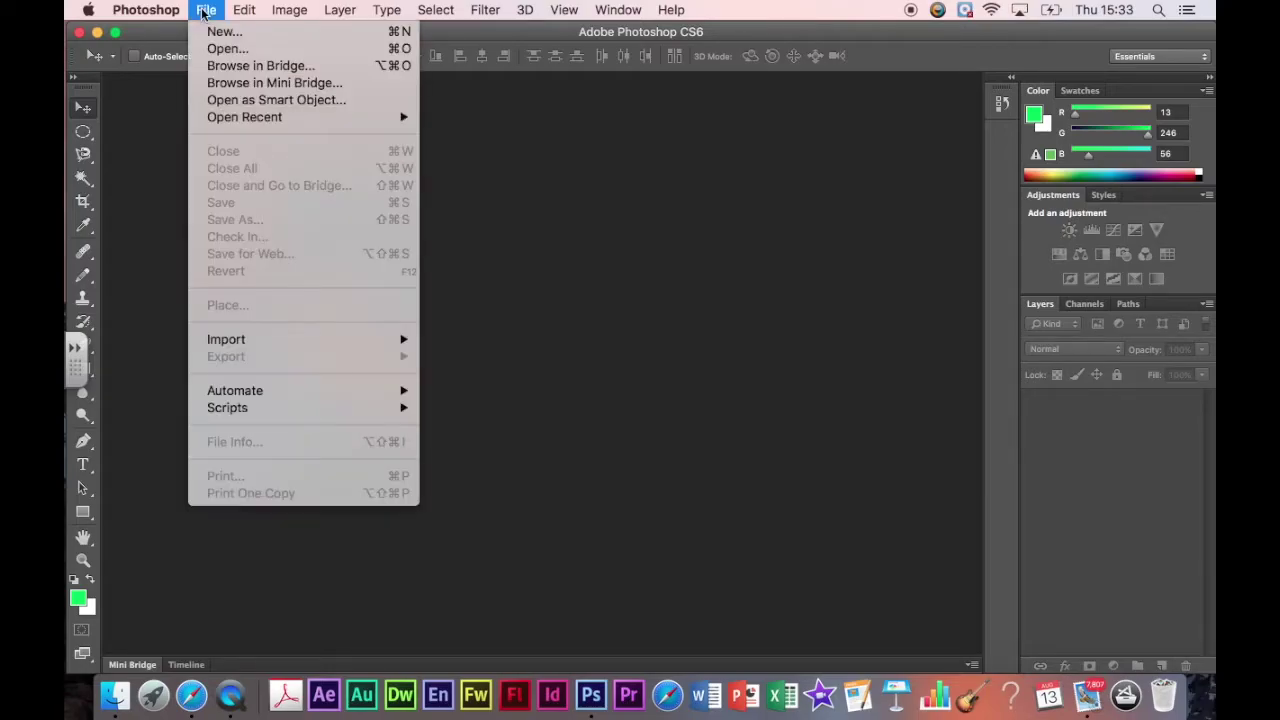
left_click(215, 34)
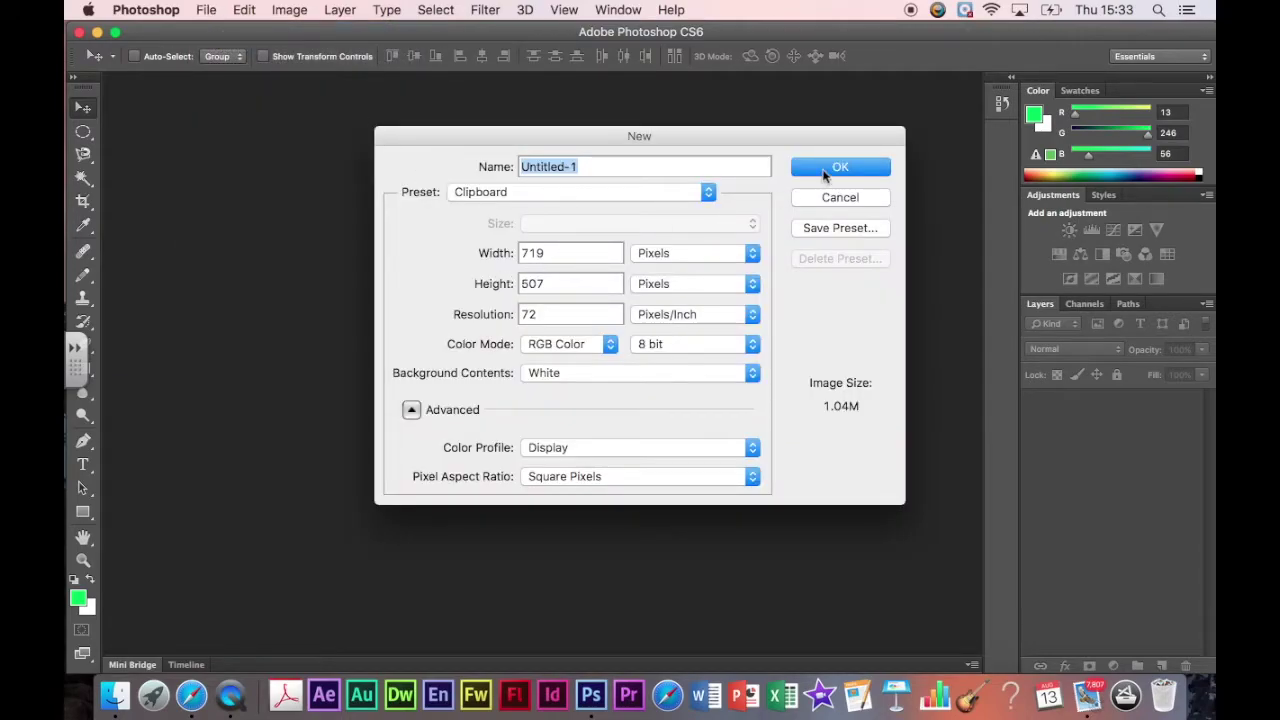
left_click(829, 170)
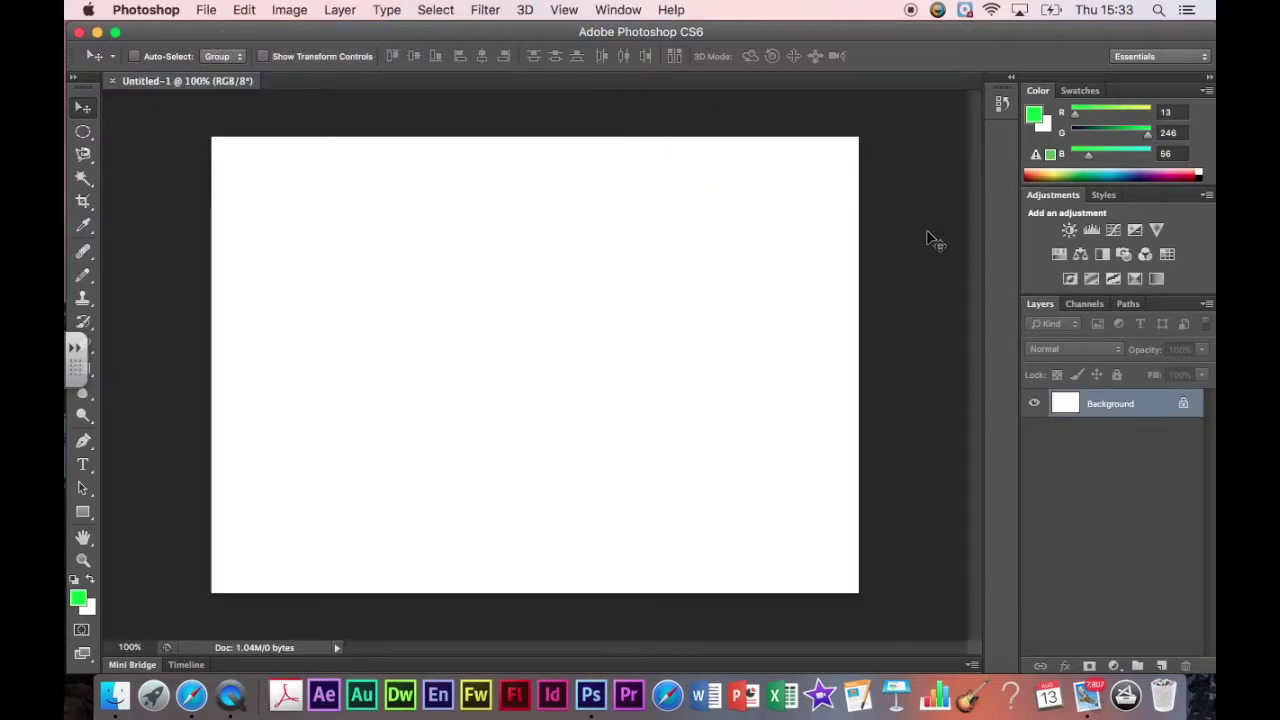
Paste the Sheringham–Cromer satellite map as Layer 1 and crop the canvas slightly tighter.
key("super+v")
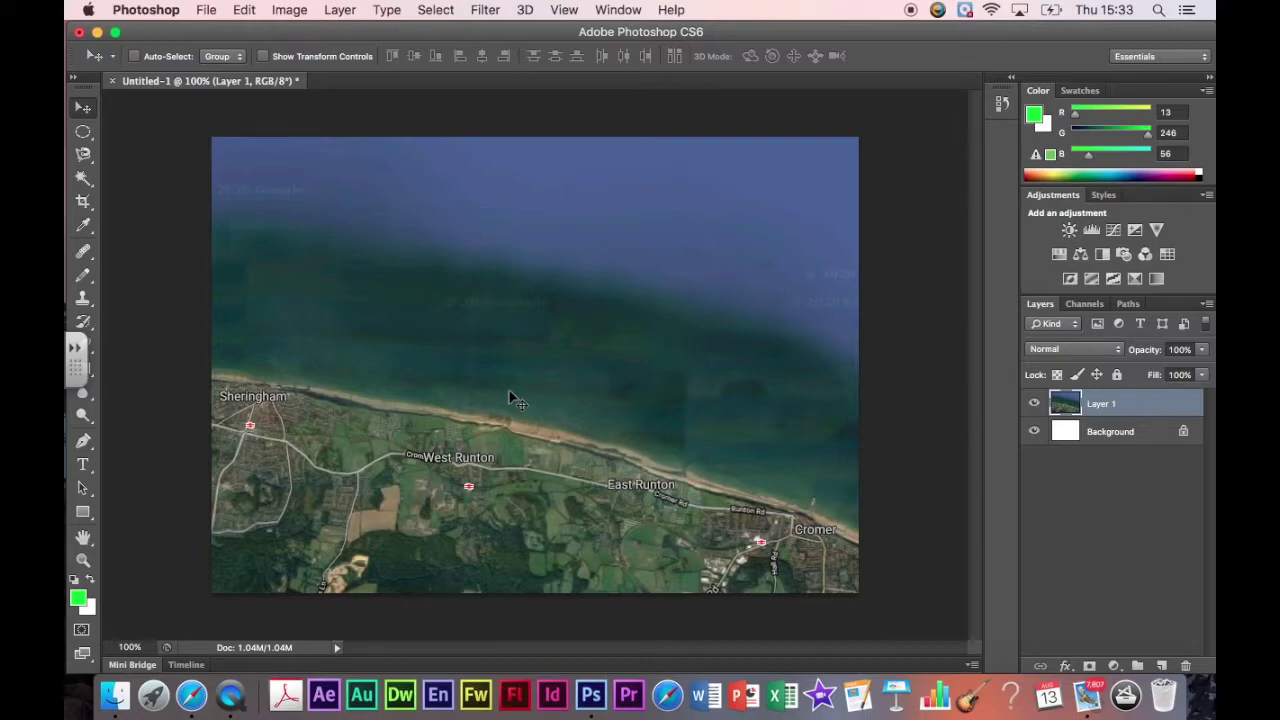
left_click(83, 203)
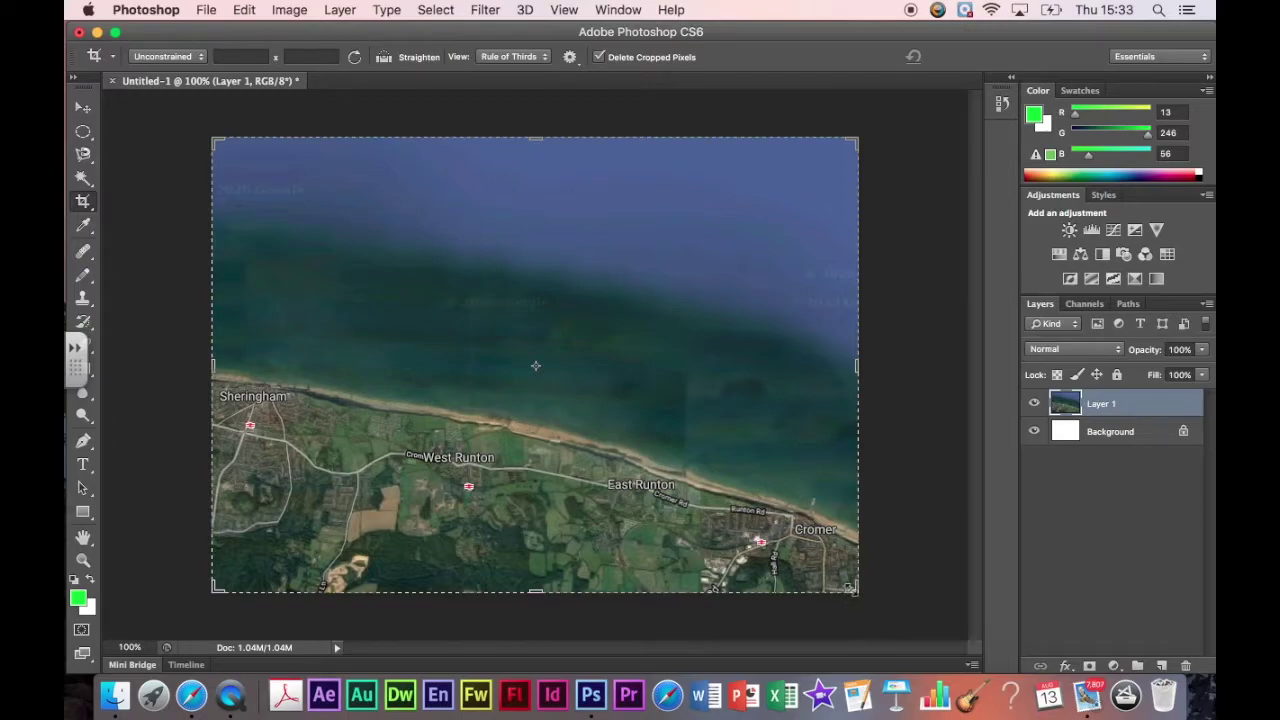
left_click_drag(851, 588, 847, 579)
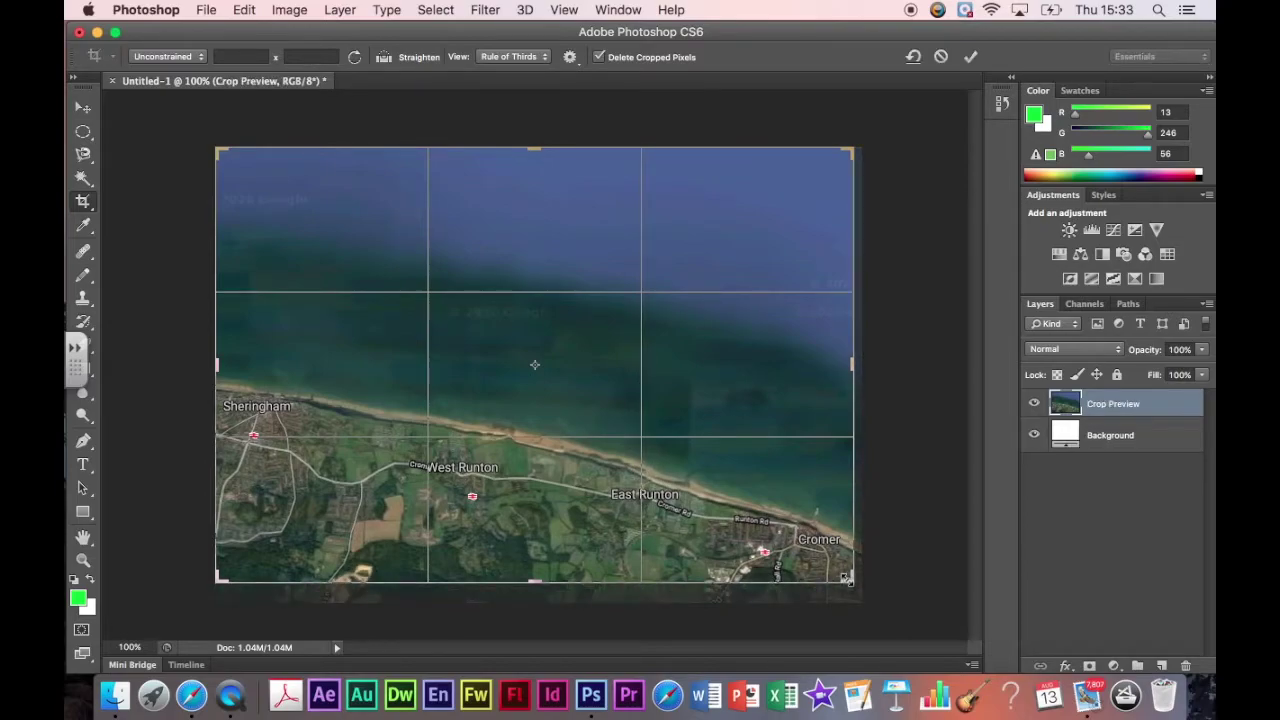
key("Return")
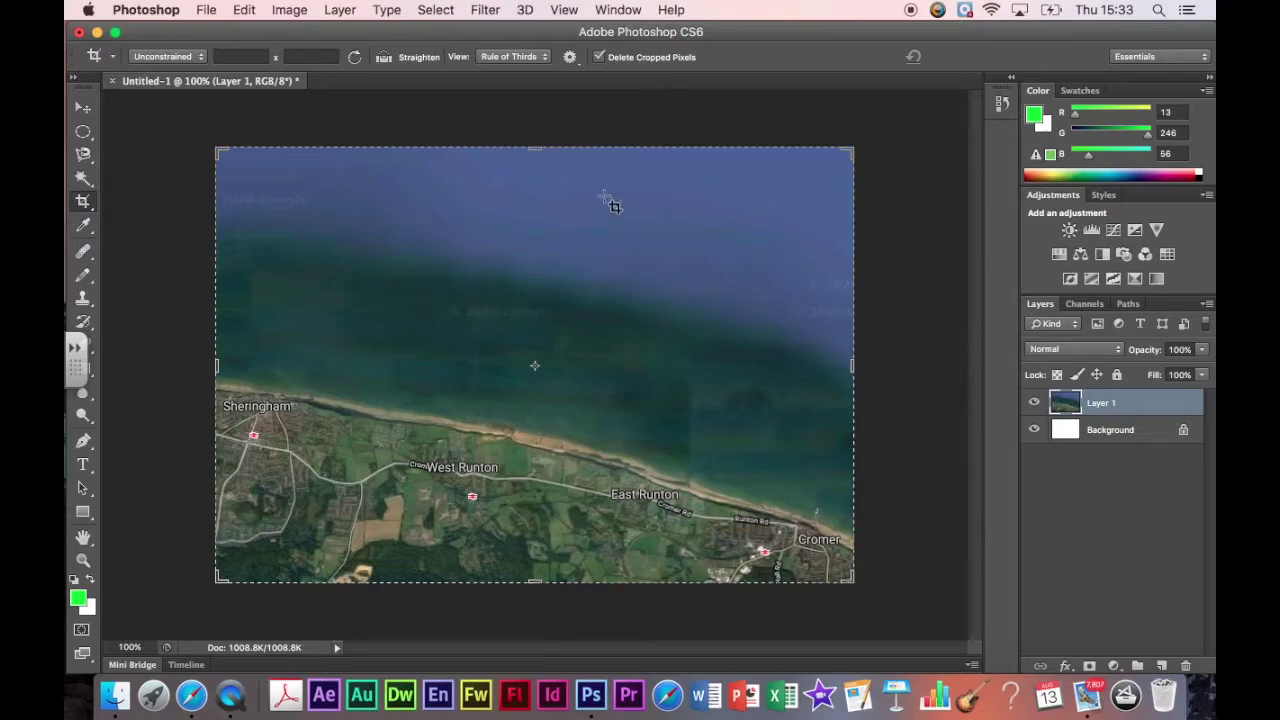
left_click(84, 109)
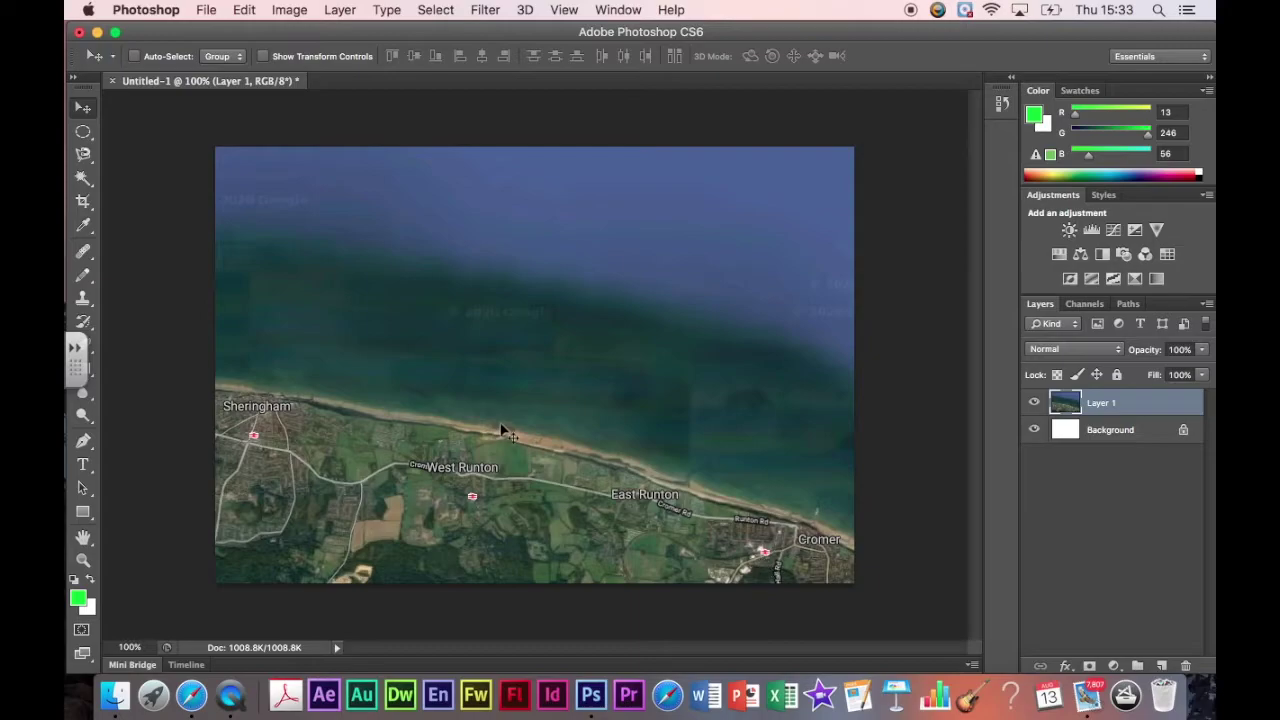
Resample the image to 300 pixels/inch and 25 cm document width in Image Size.
left_click(287, 10)
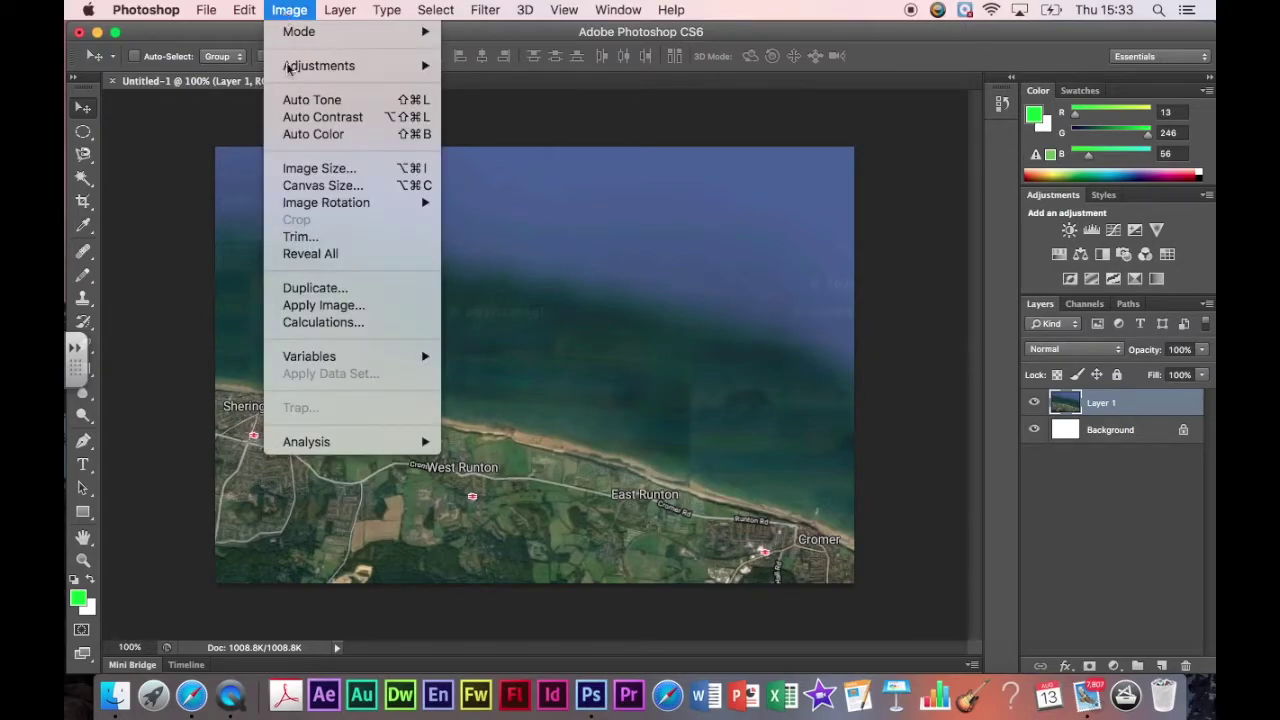
left_click(305, 172)
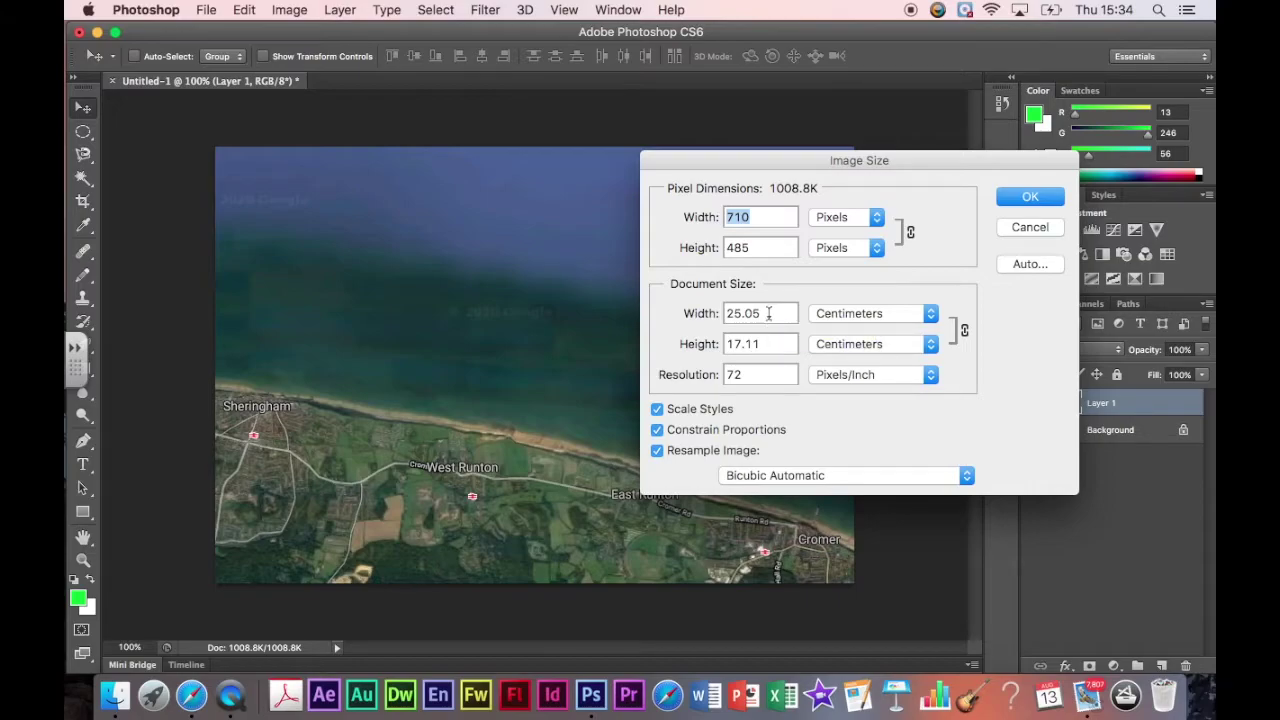
left_click_drag(748, 375, 718, 376)
type("300")
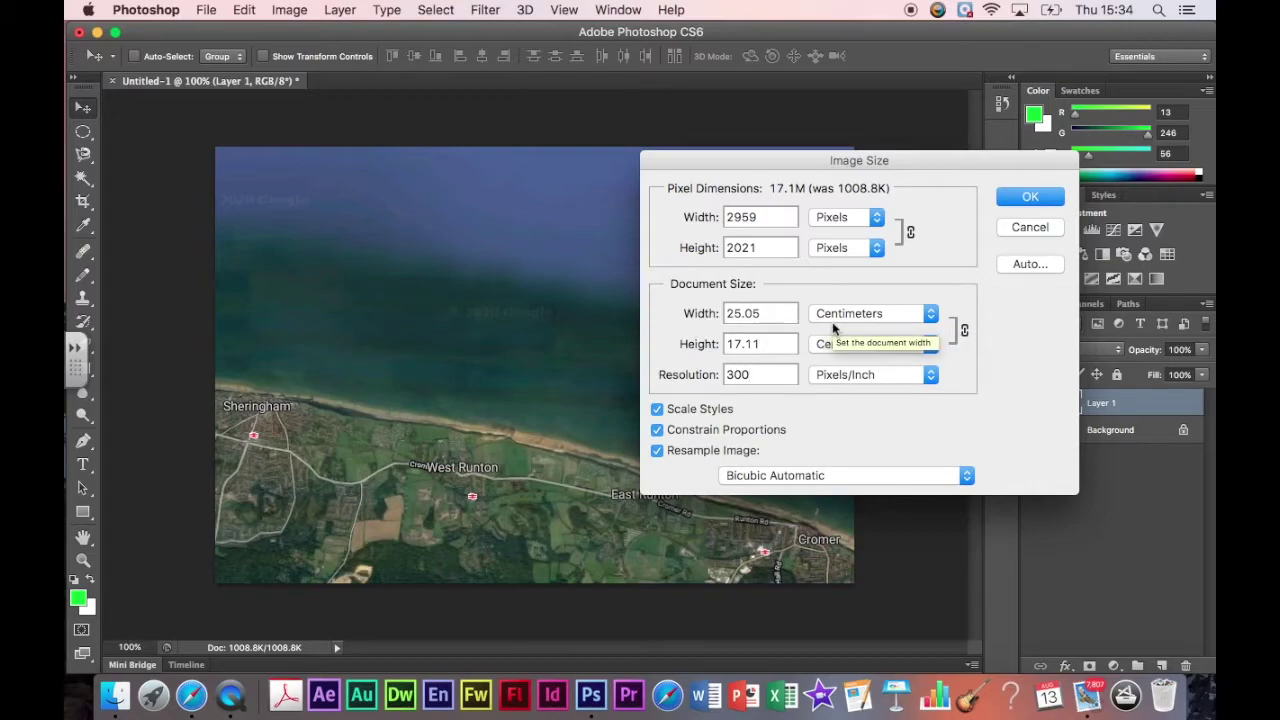
left_click(773, 312)
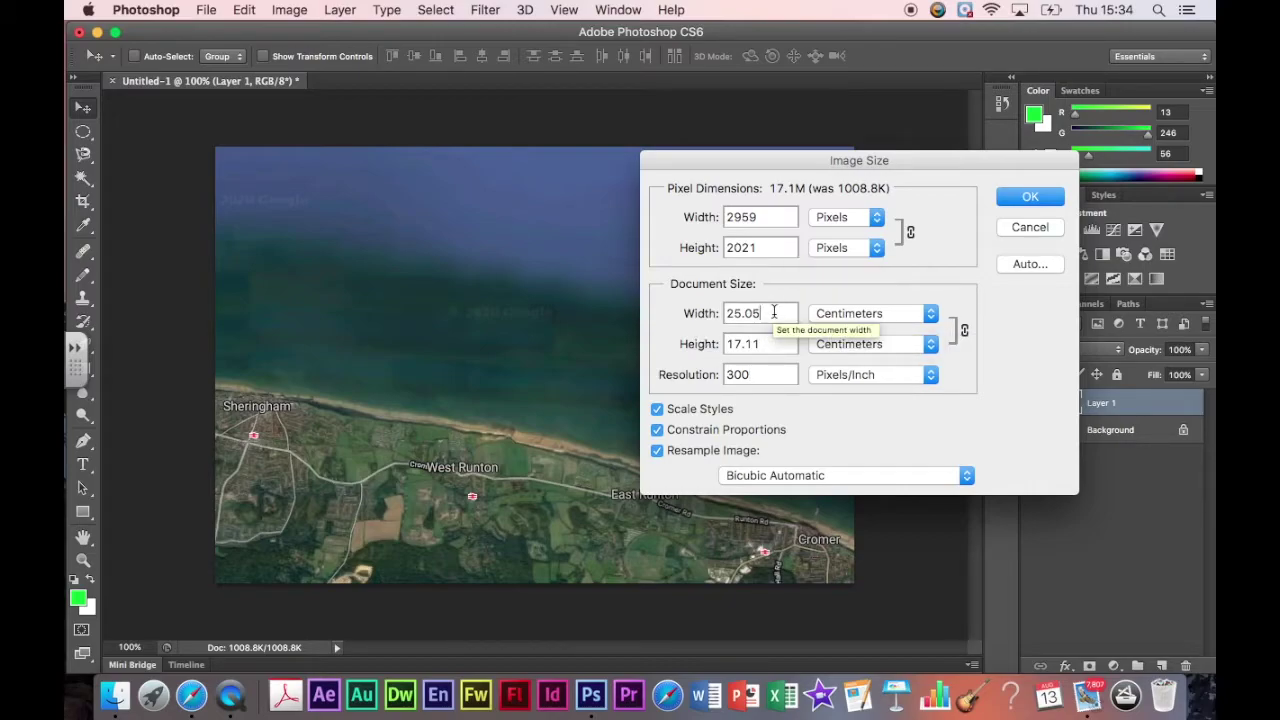
left_click_drag(773, 312, 716, 318)
type("25")
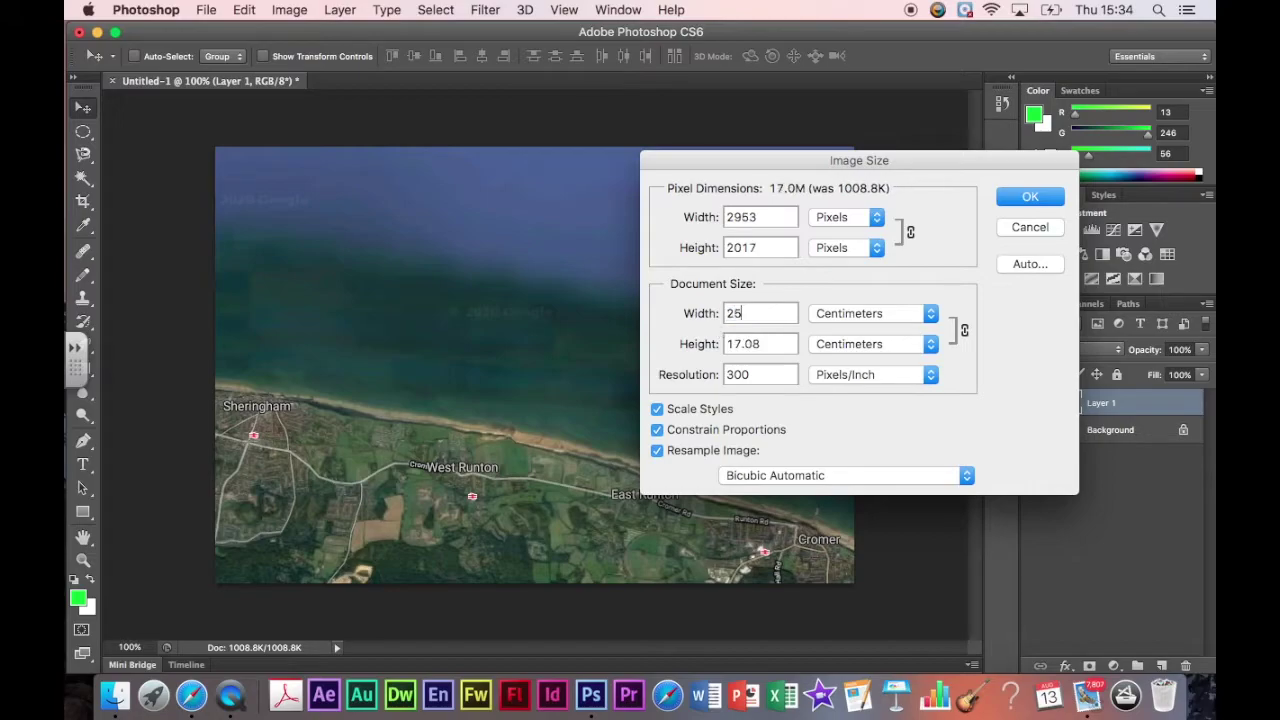
left_click(1025, 197)
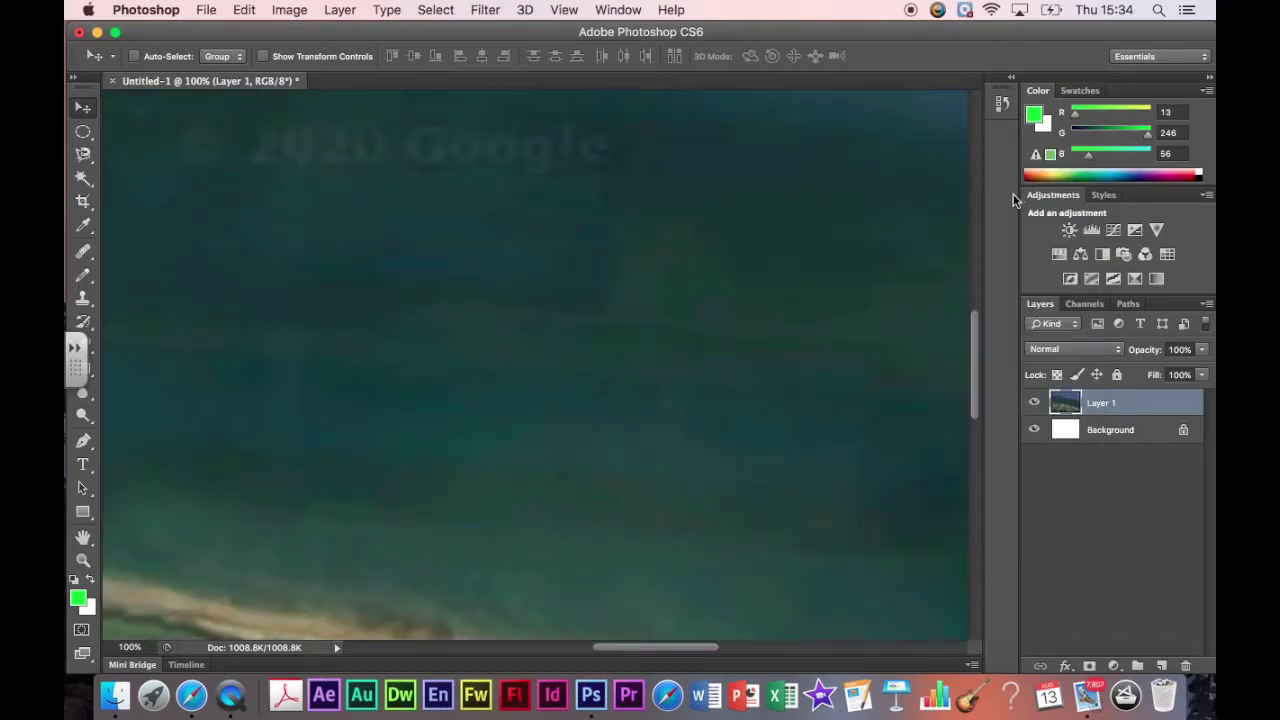
Zoom out to about 26.6% so the whole resized map fits the window.
scroll(784, 293, "down", 5)
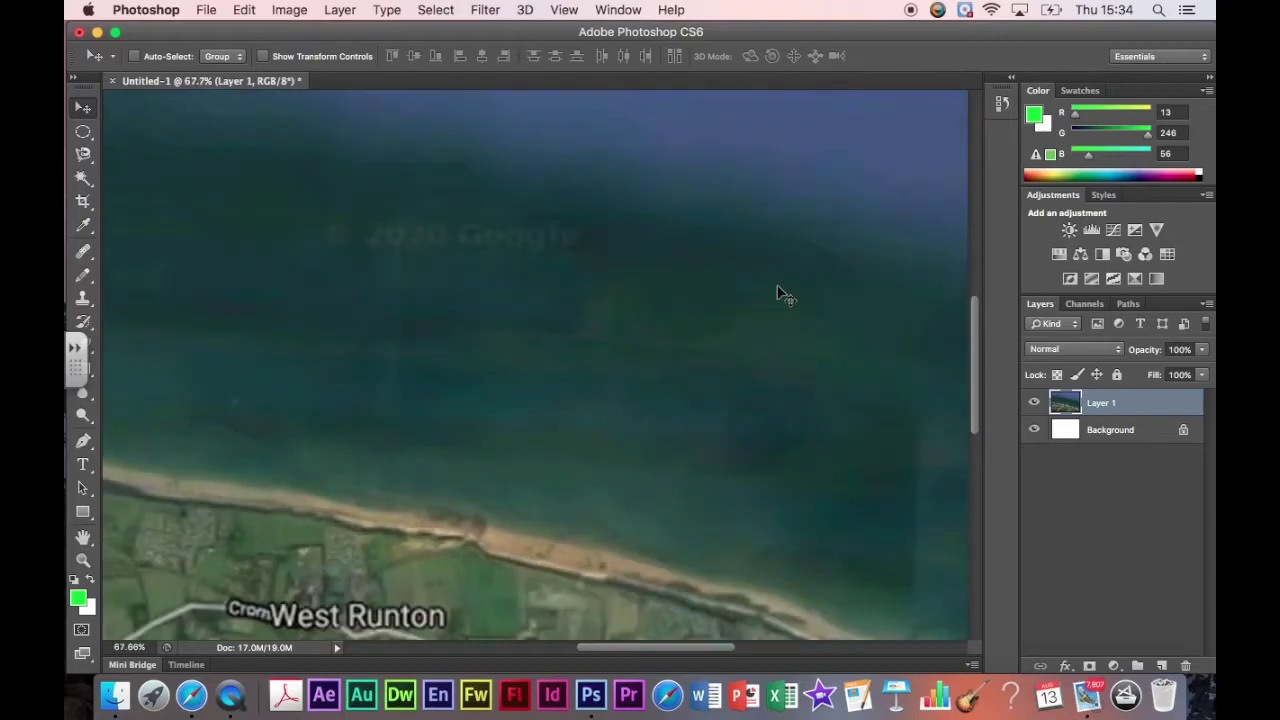
scroll(784, 293, "down", 3)
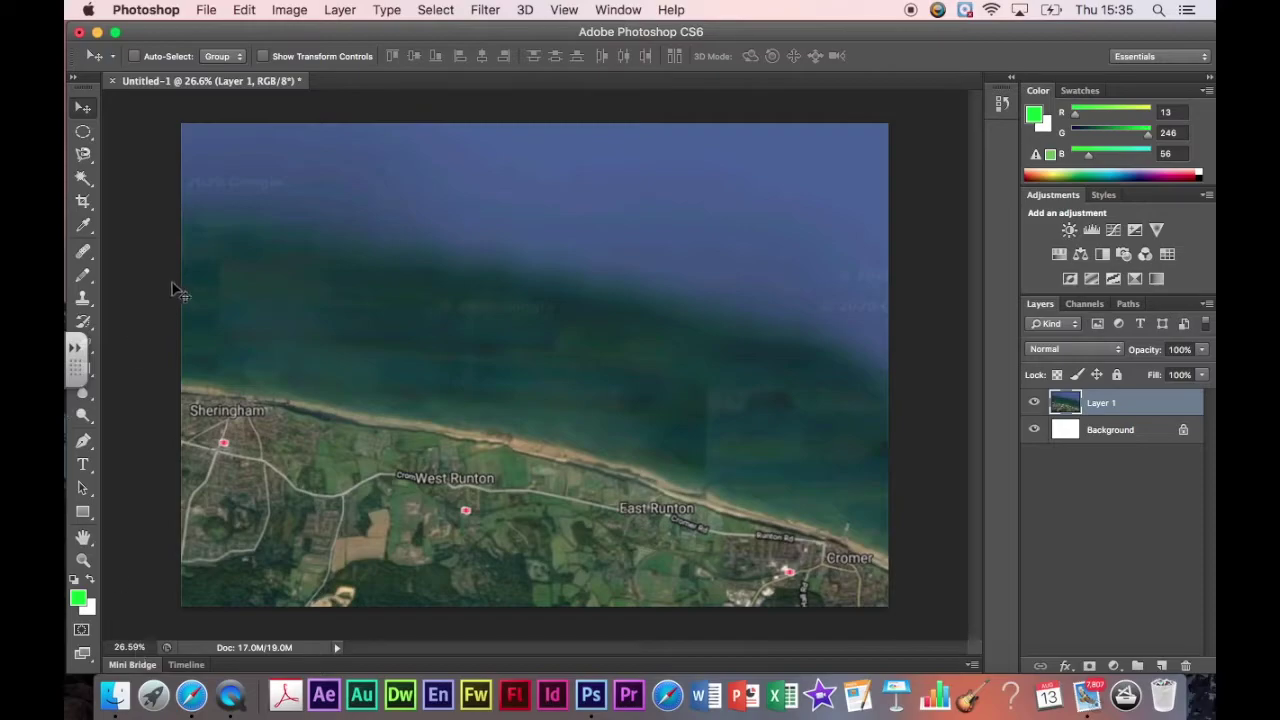
Apply Brightness/Contrast to the map layer with Brightness 47 and Contrast 37.
left_click(290, 11)
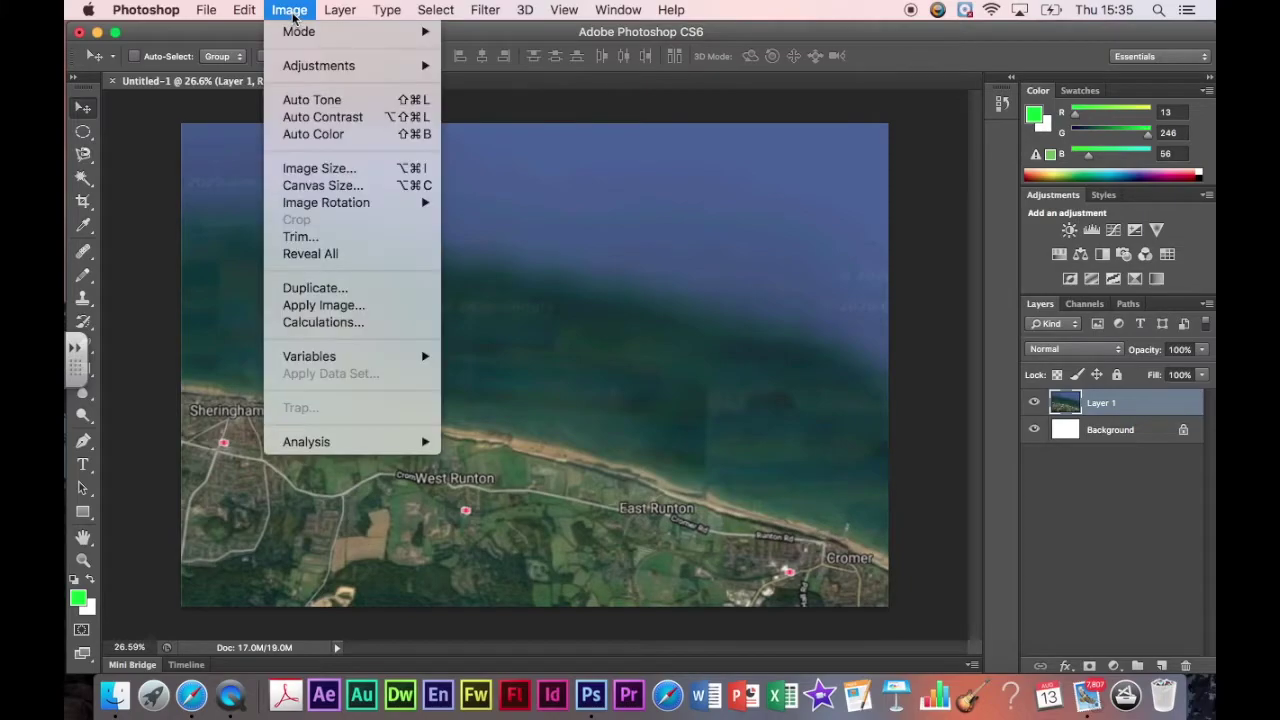
mouse_move(298, 68)
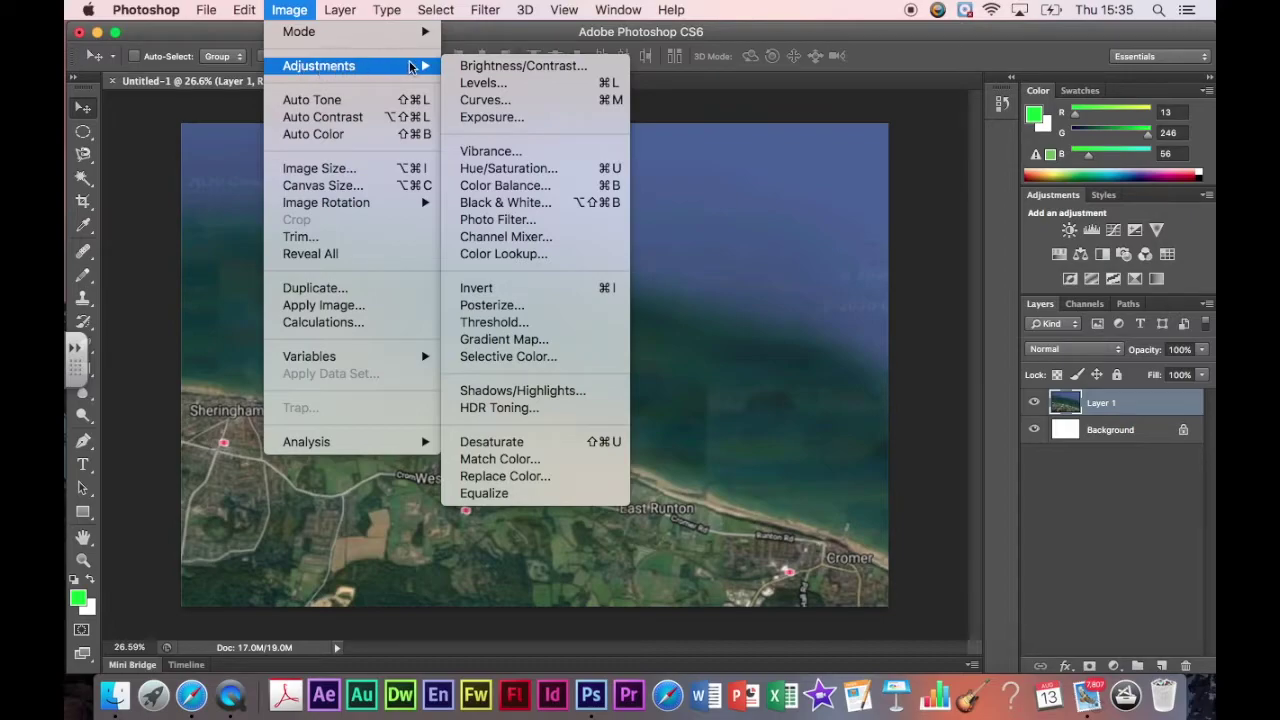
left_click(492, 66)
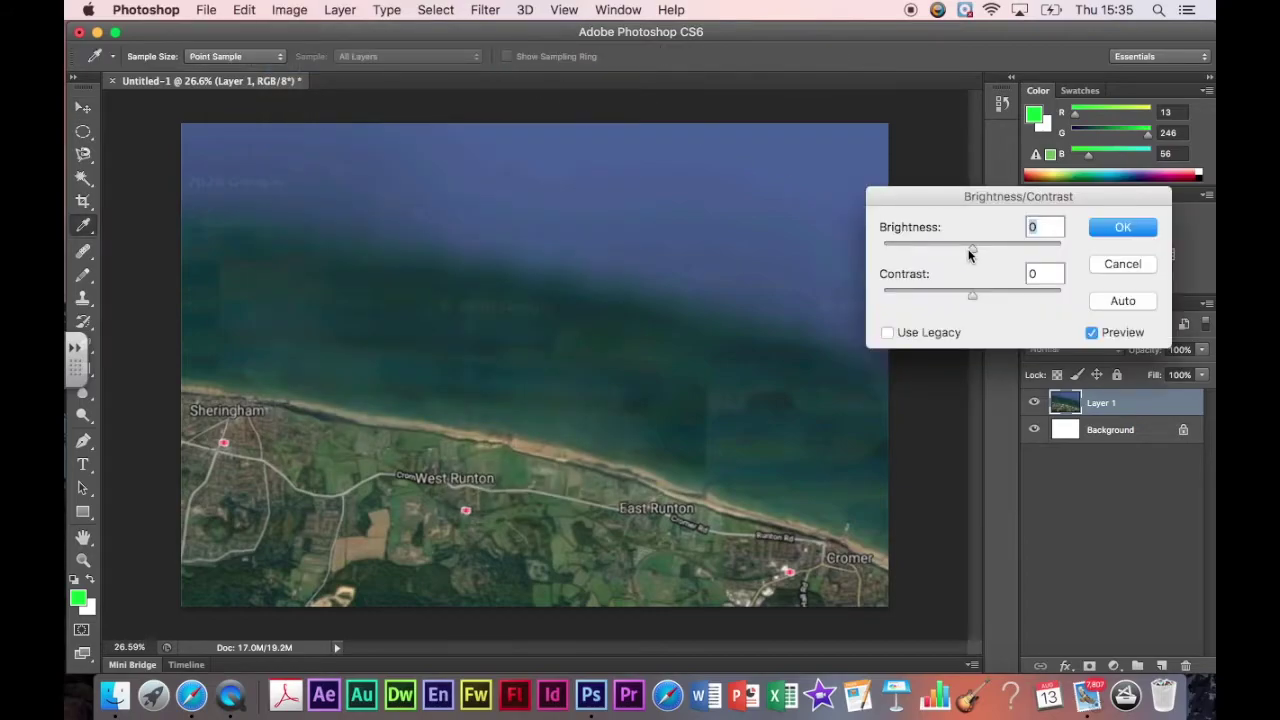
left_click_drag(974, 256, 1000, 258)
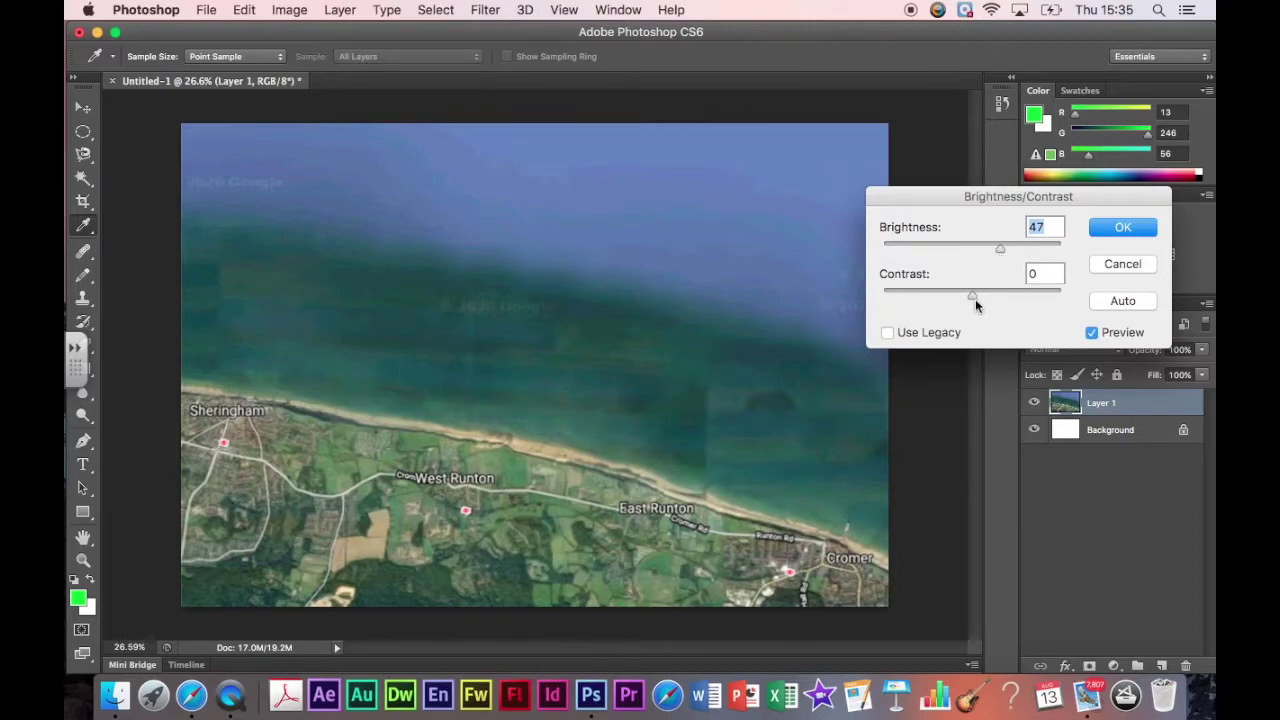
left_click_drag(975, 299, 1007, 303)
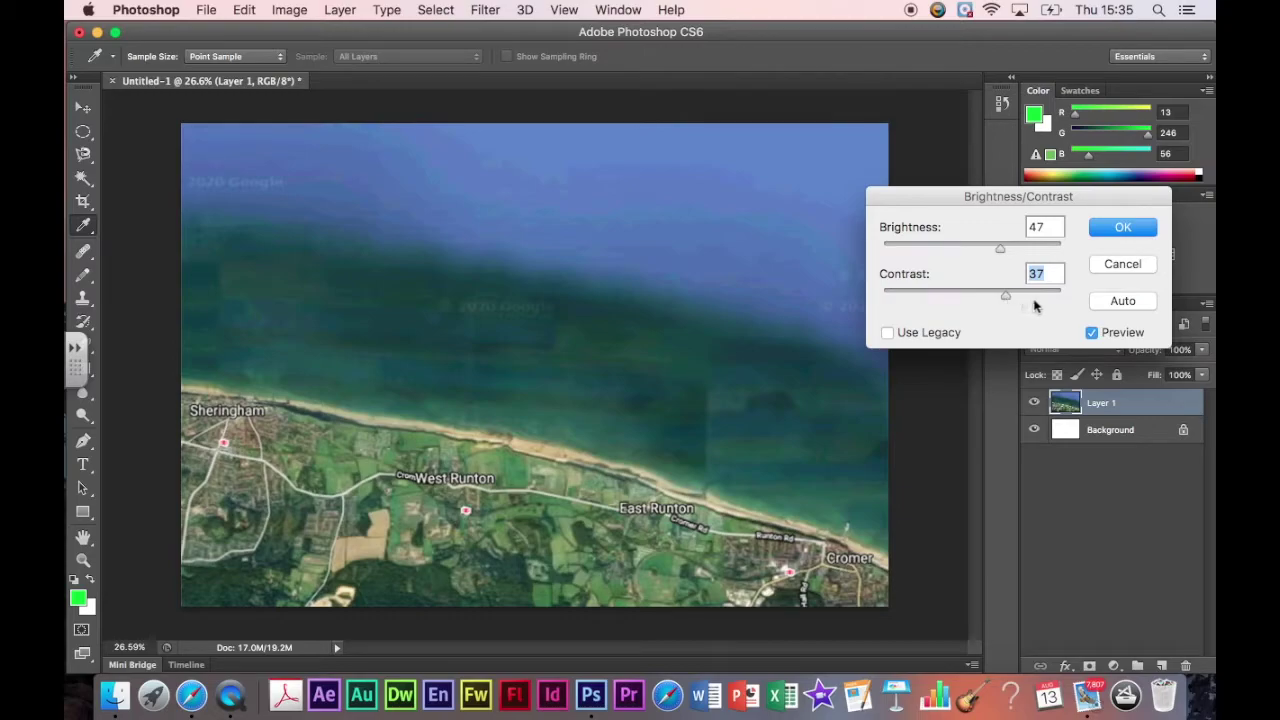
left_click(1119, 229)
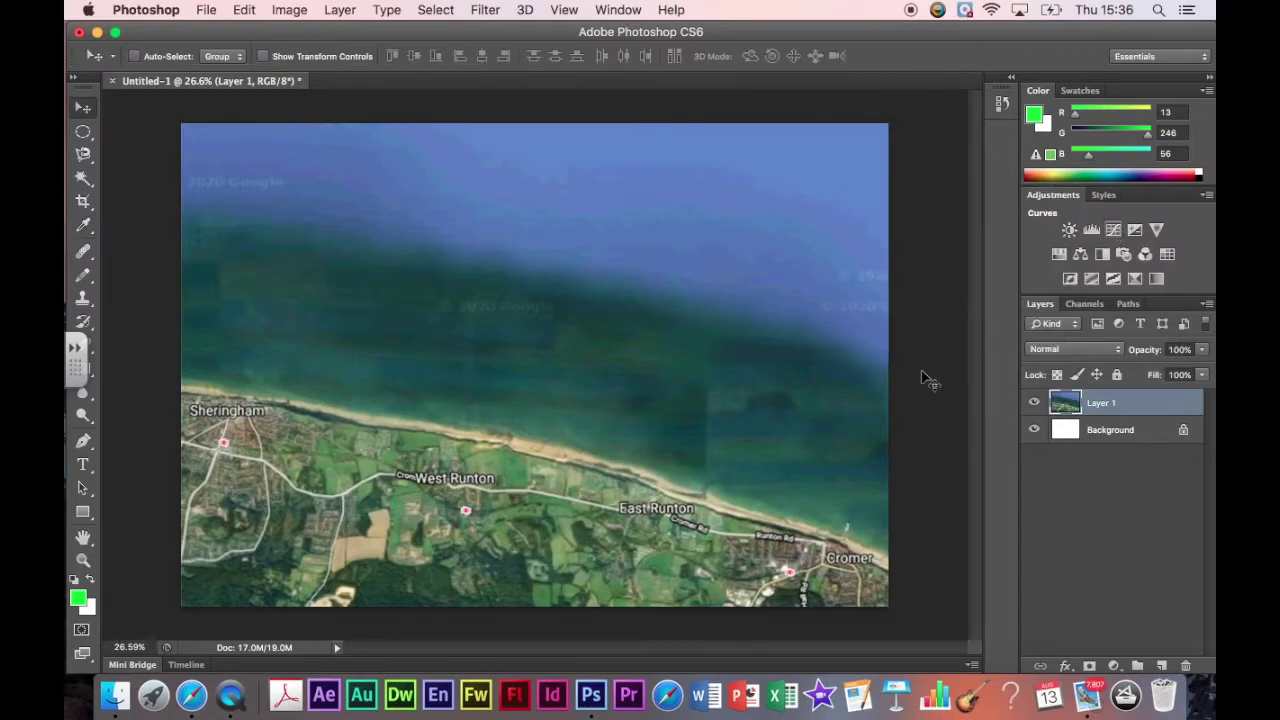
left_click(293, 14)
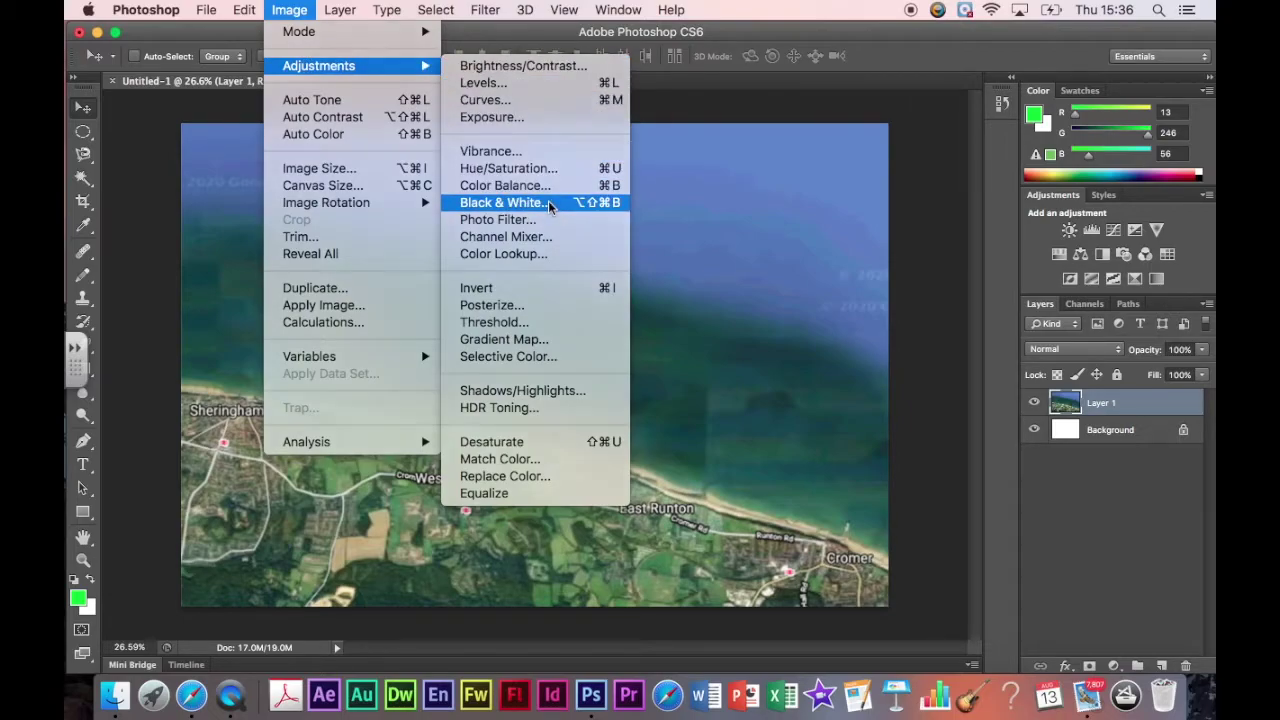
left_click(549, 203)
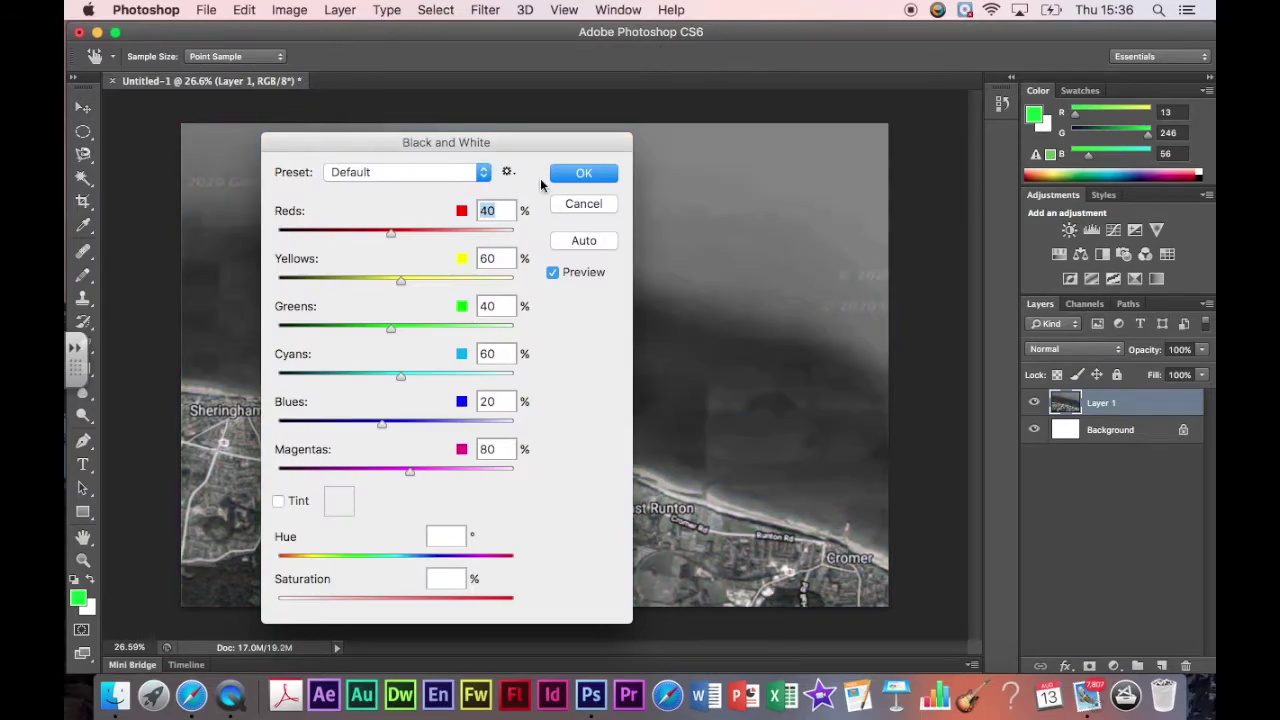
left_click_drag(534, 143, 1023, 162)
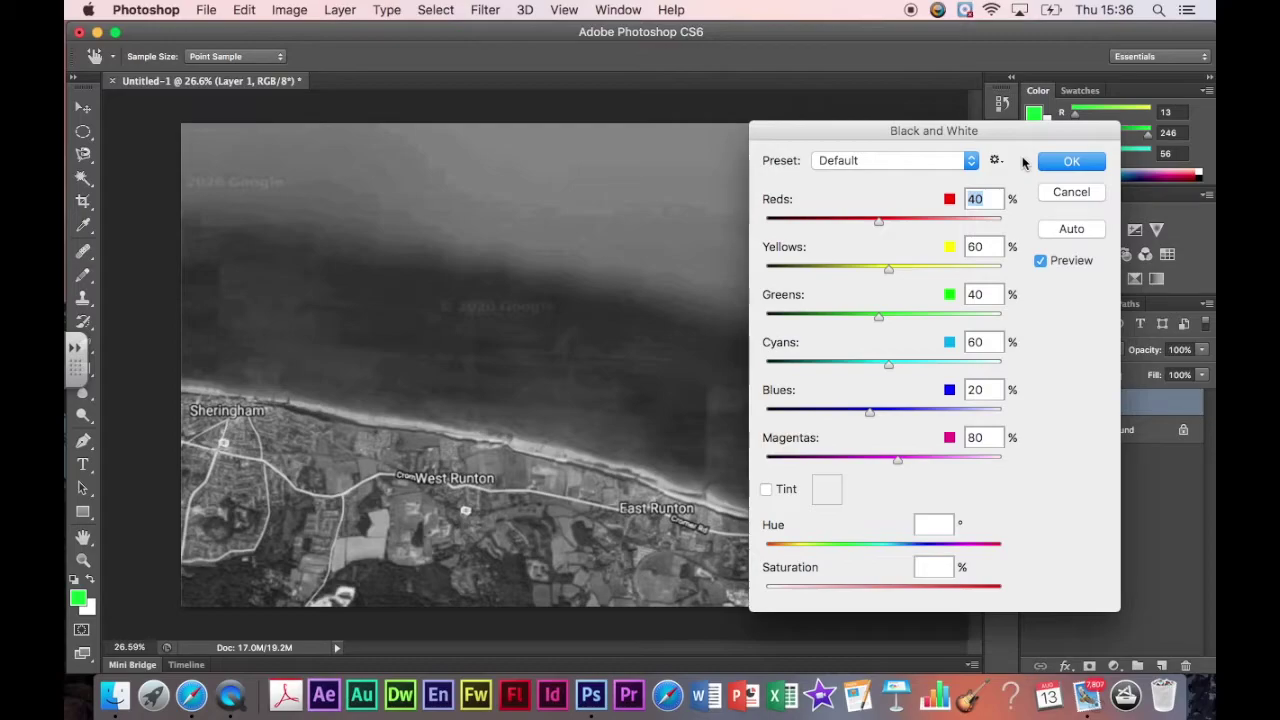
left_click(1080, 199)
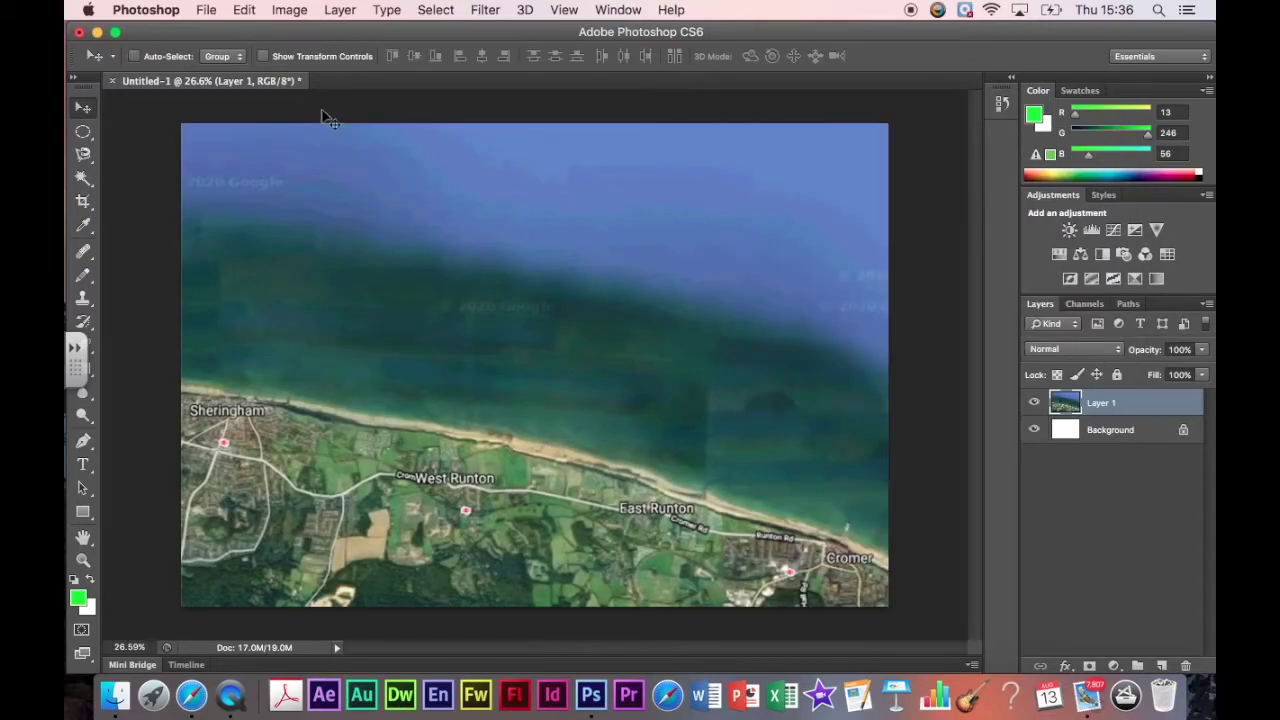
left_click(298, 12)
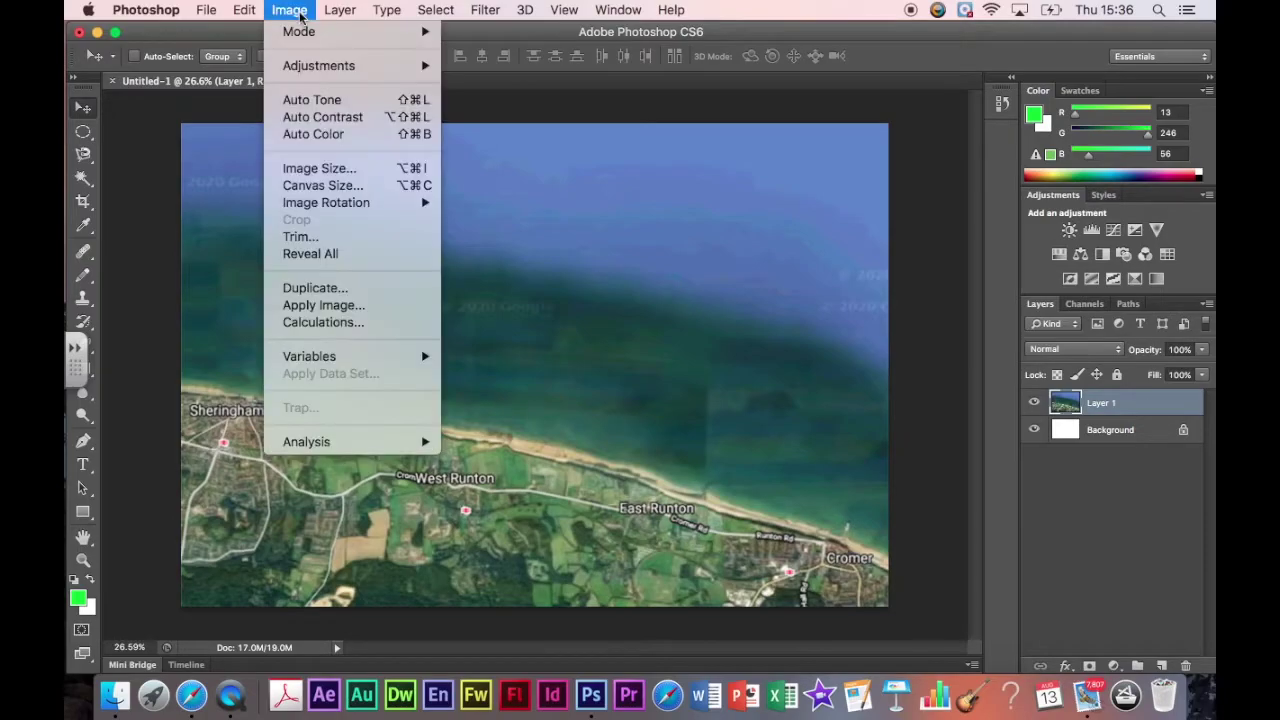
mouse_move(326, 66)
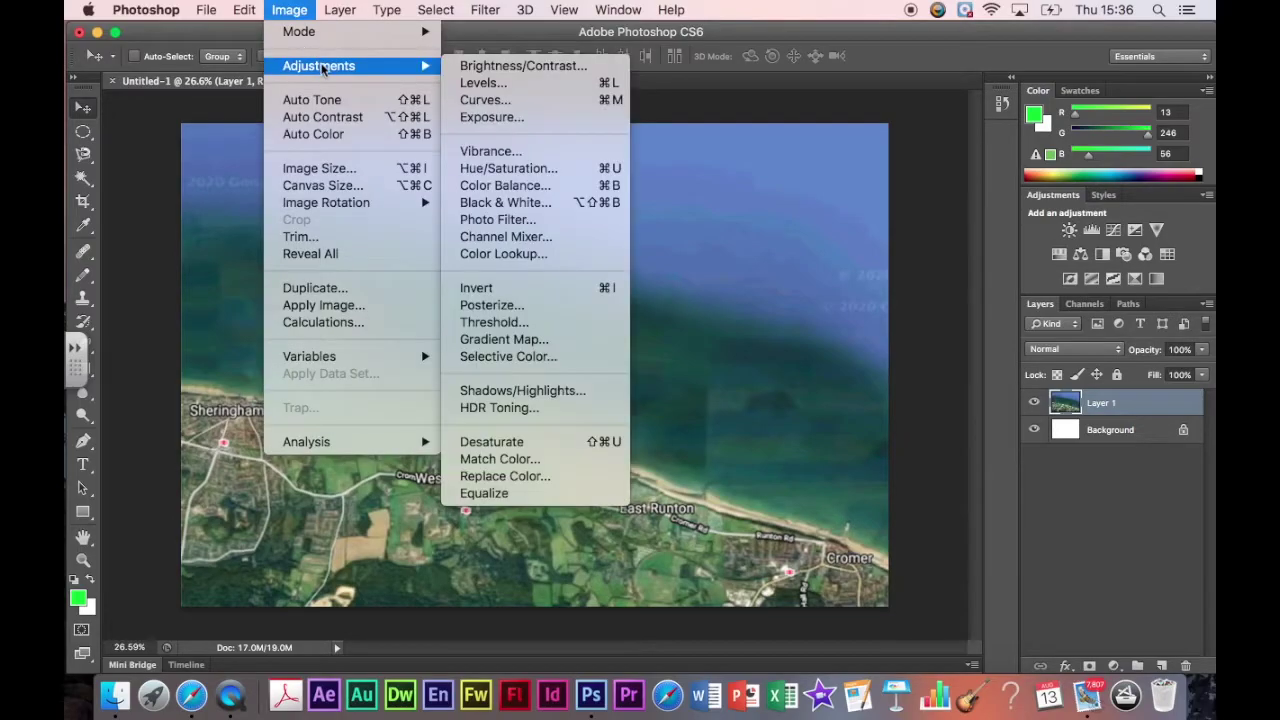
left_click(541, 186)
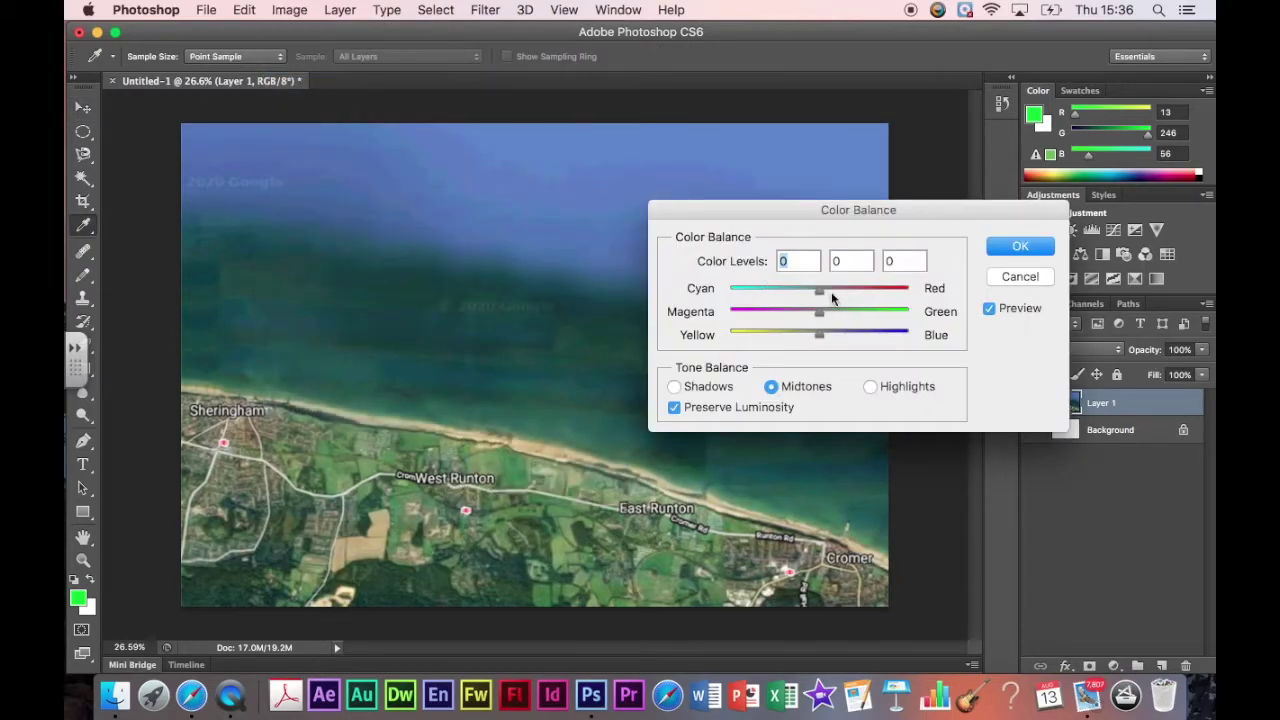
left_click_drag(822, 289, 903, 294)
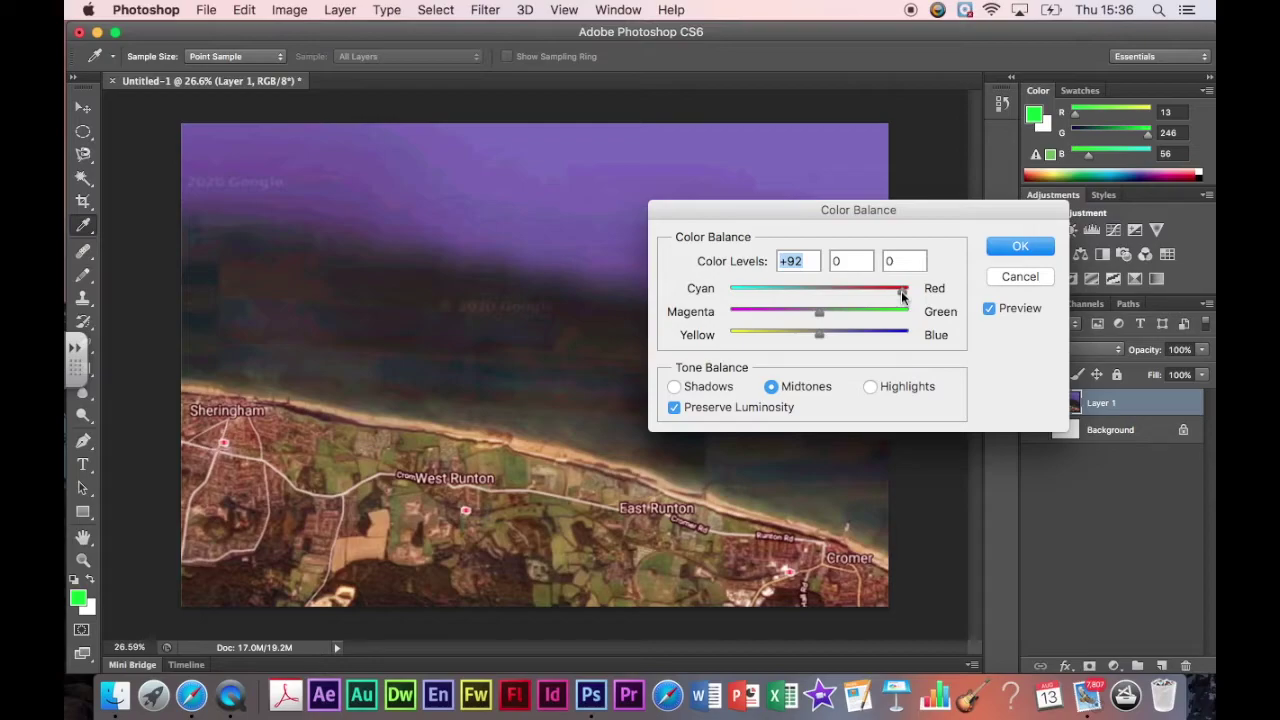
left_click_drag(903, 293, 820, 338)
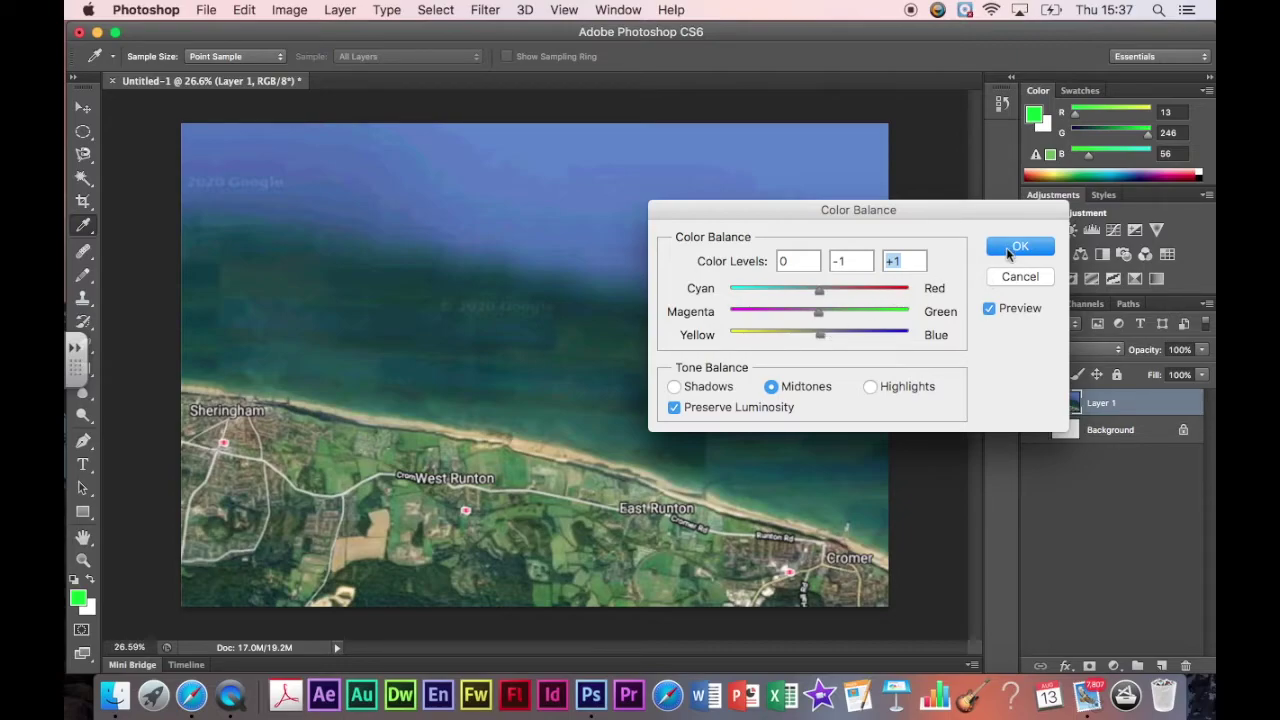
left_click(1010, 279)
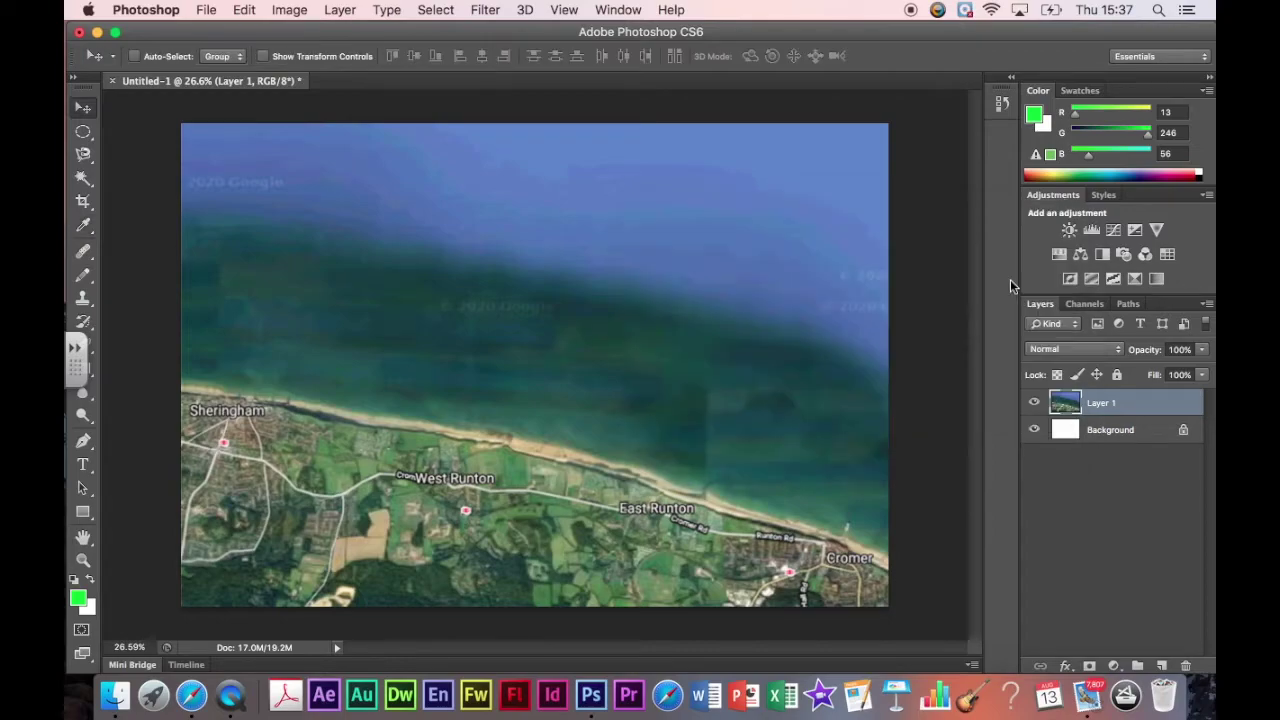
Apply Hue/Saturation with Hue +155 and Saturation +27 to the map.
left_click(289, 10)
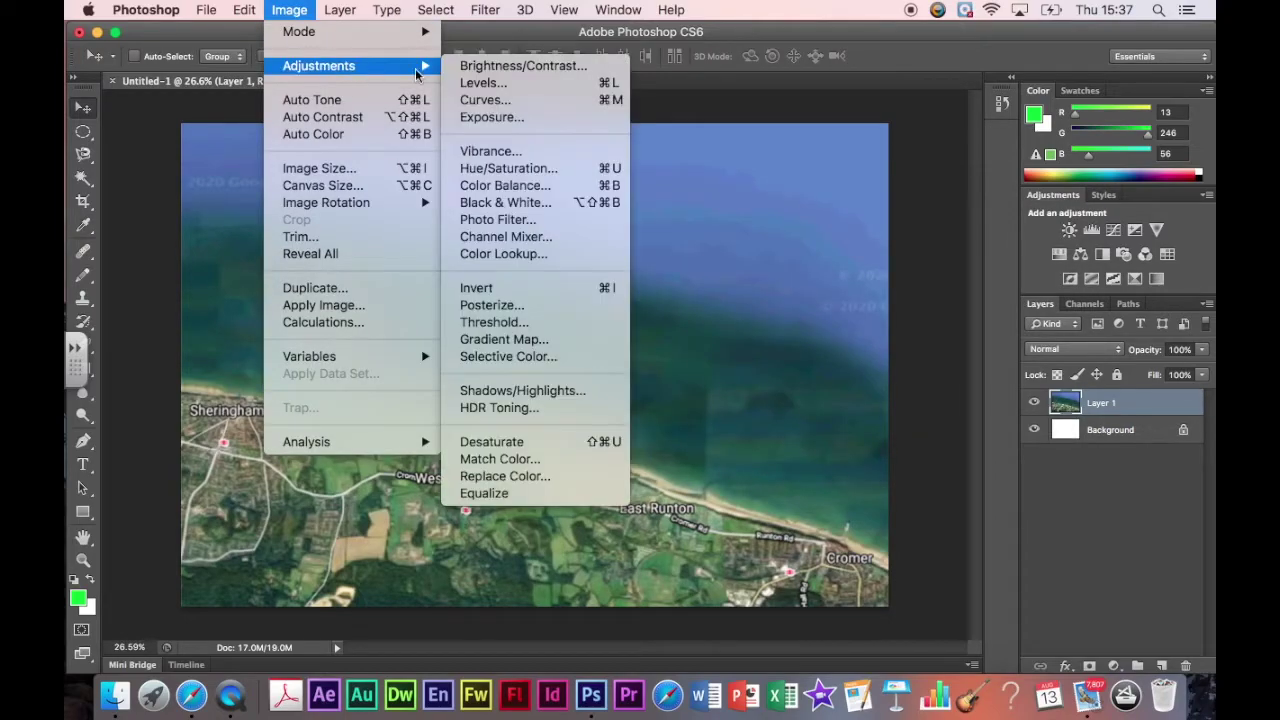
left_click(508, 168)
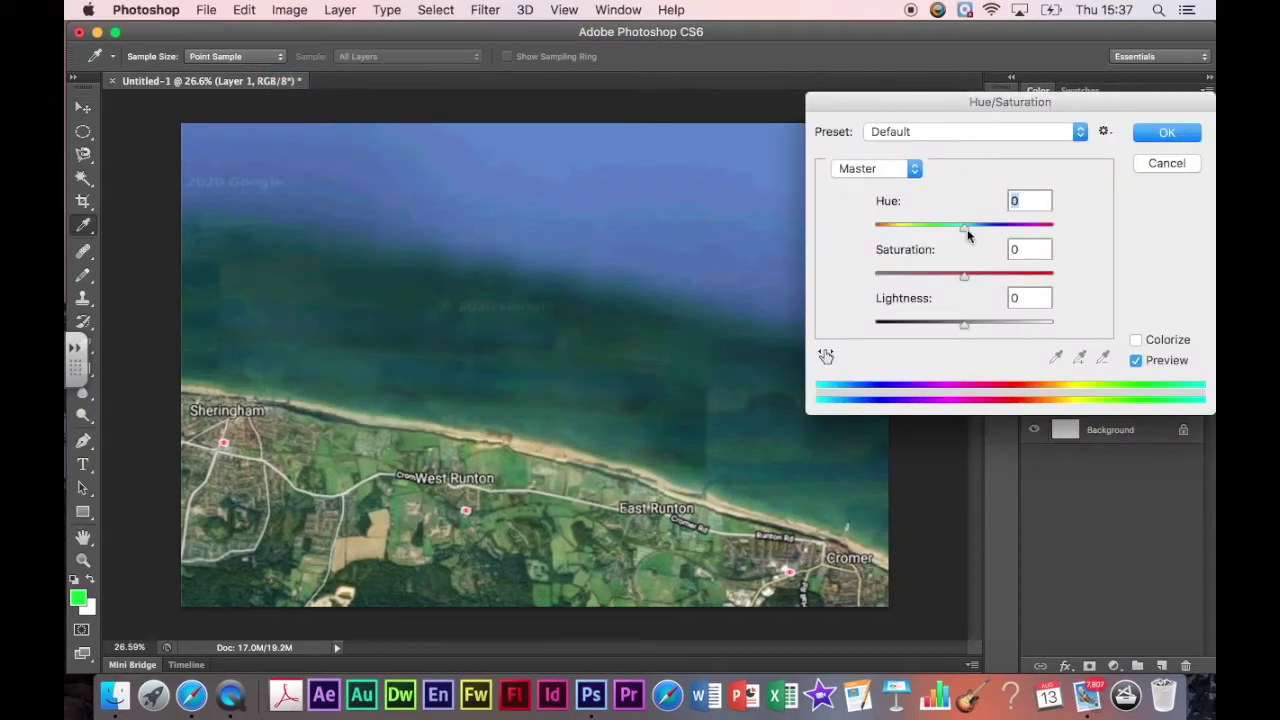
left_click_drag(964, 228, 1046, 238)
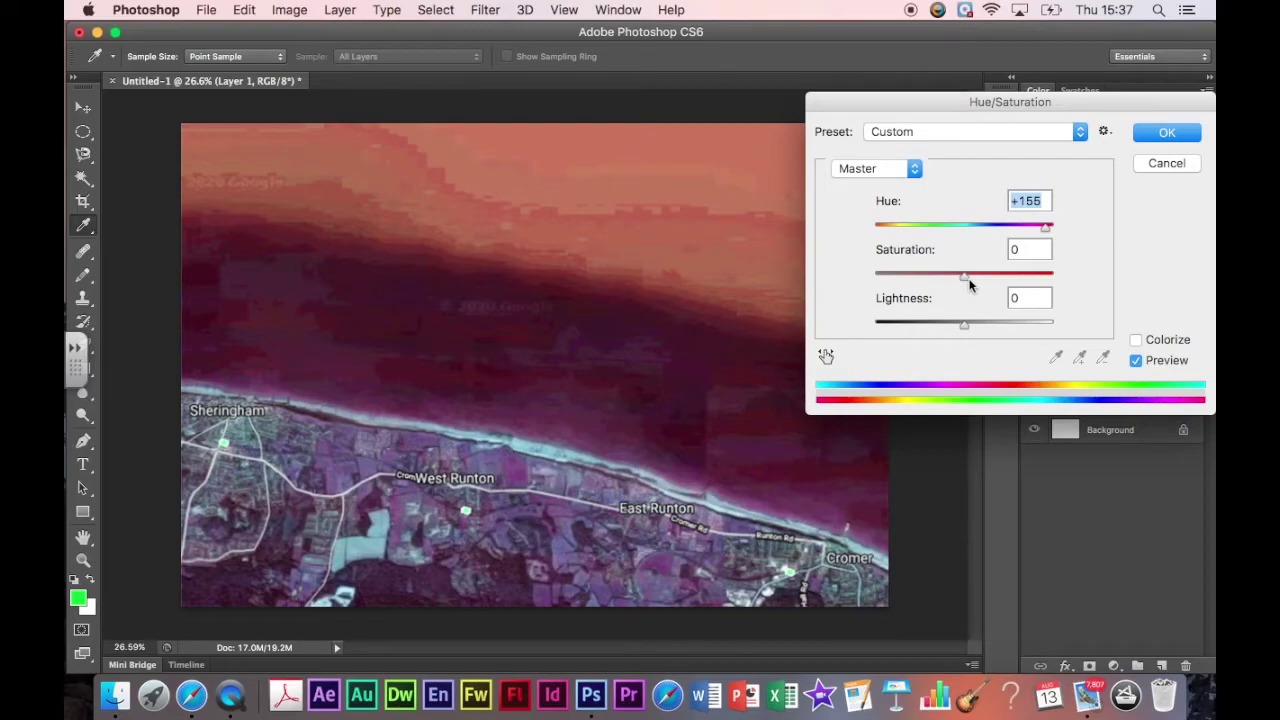
left_click_drag(966, 278, 997, 281)
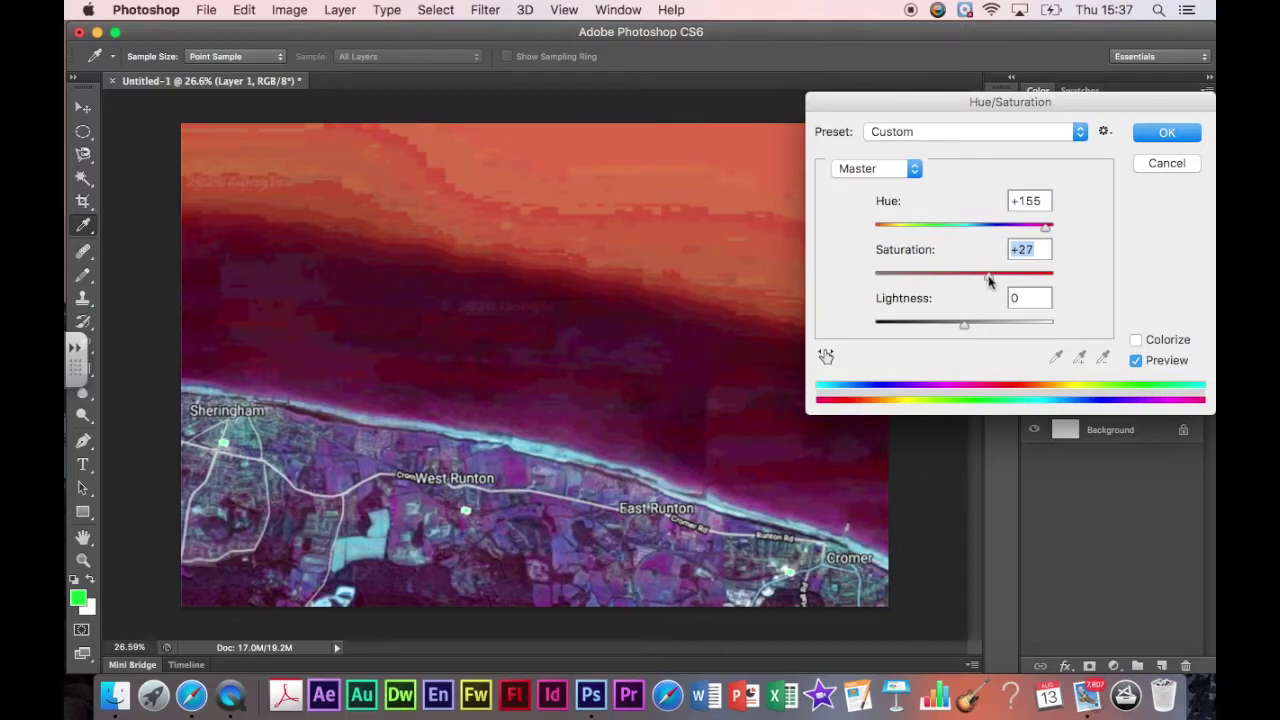
left_click(1163, 137)
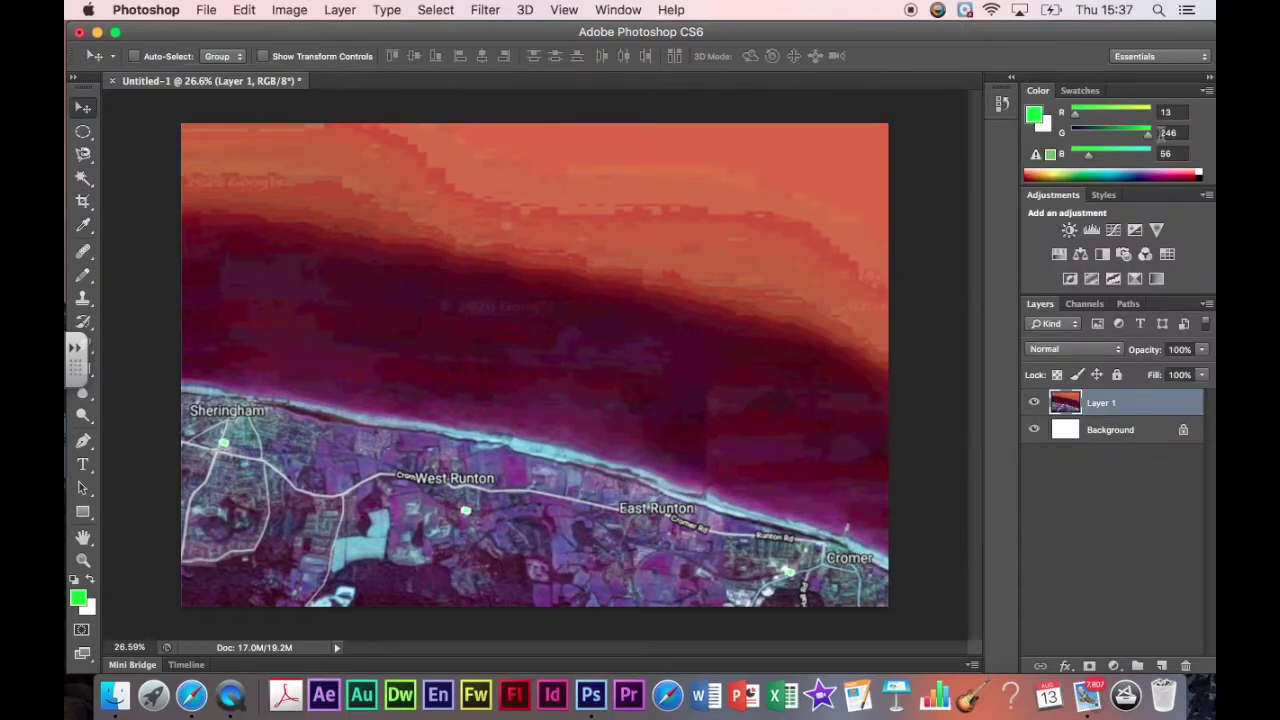
left_click(288, 14)
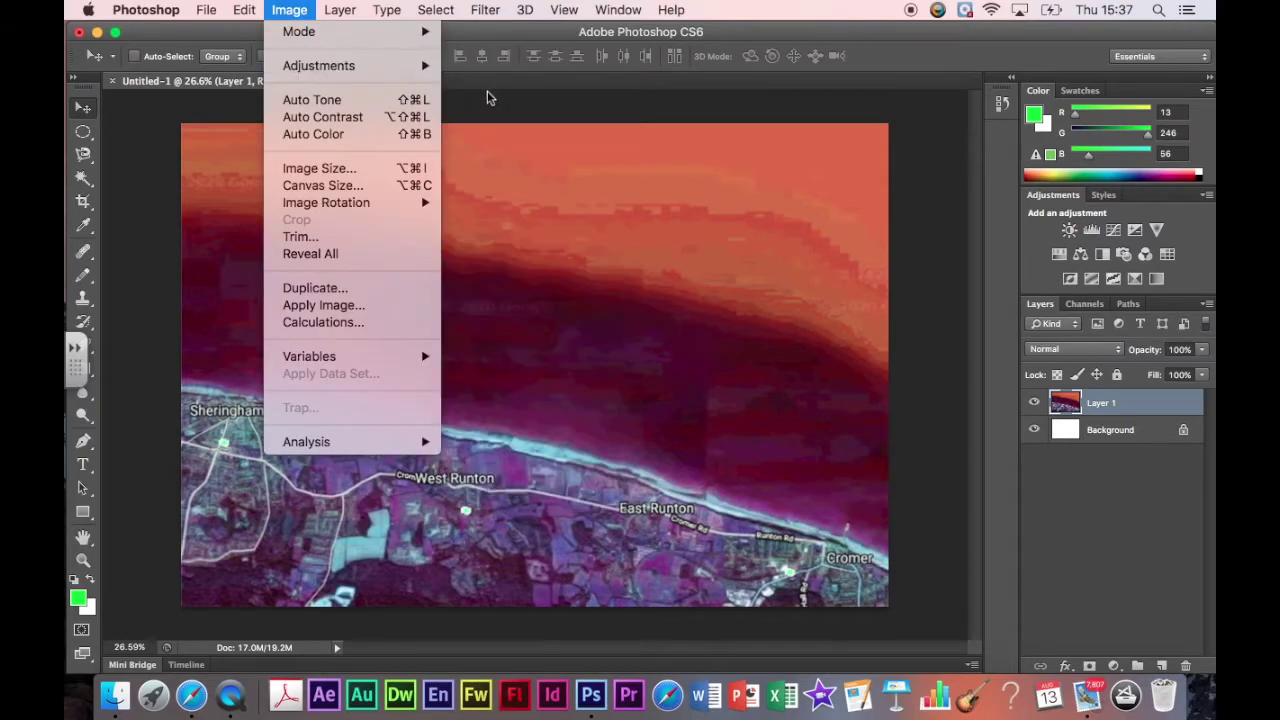
mouse_move(438, 68)
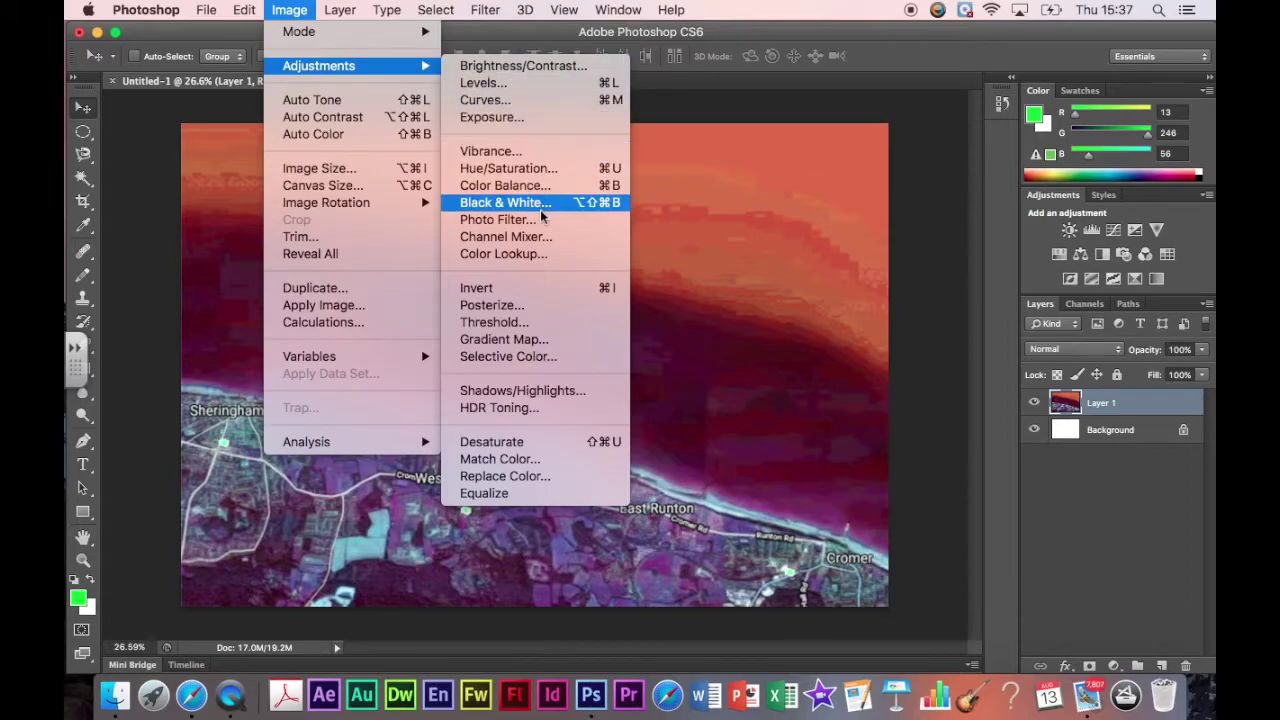
left_click(546, 289)
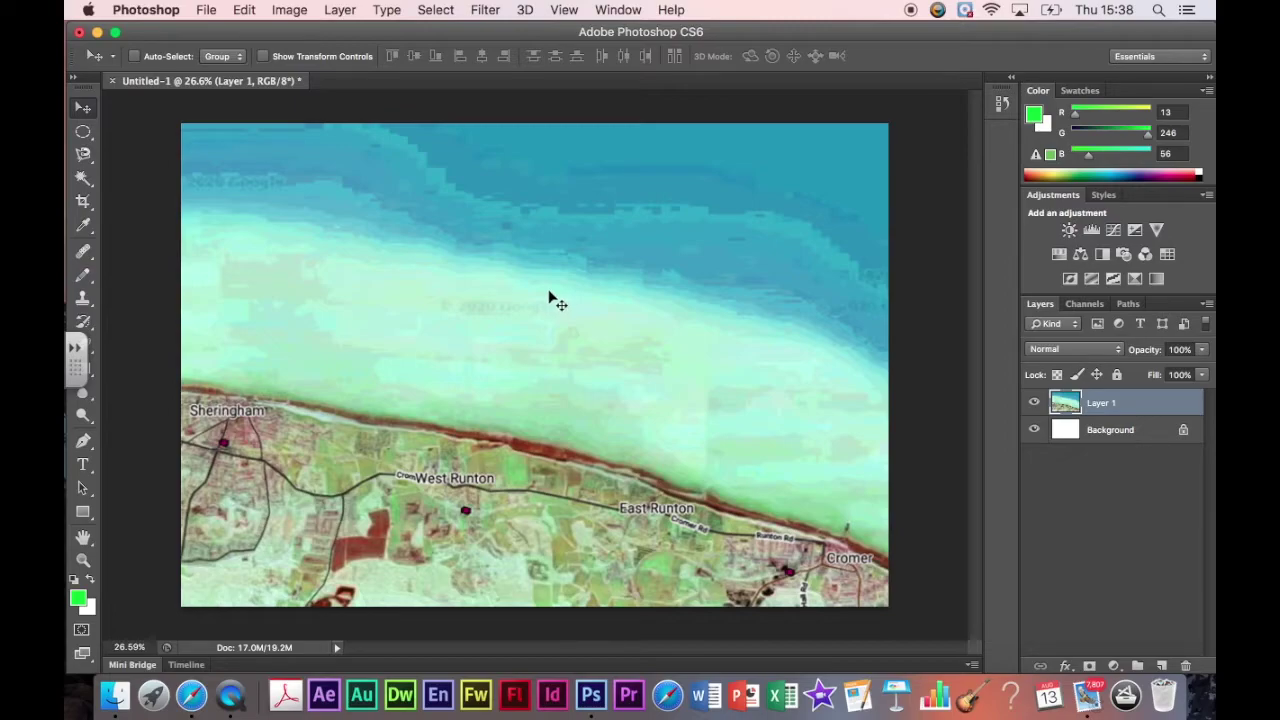
left_click(247, 11)
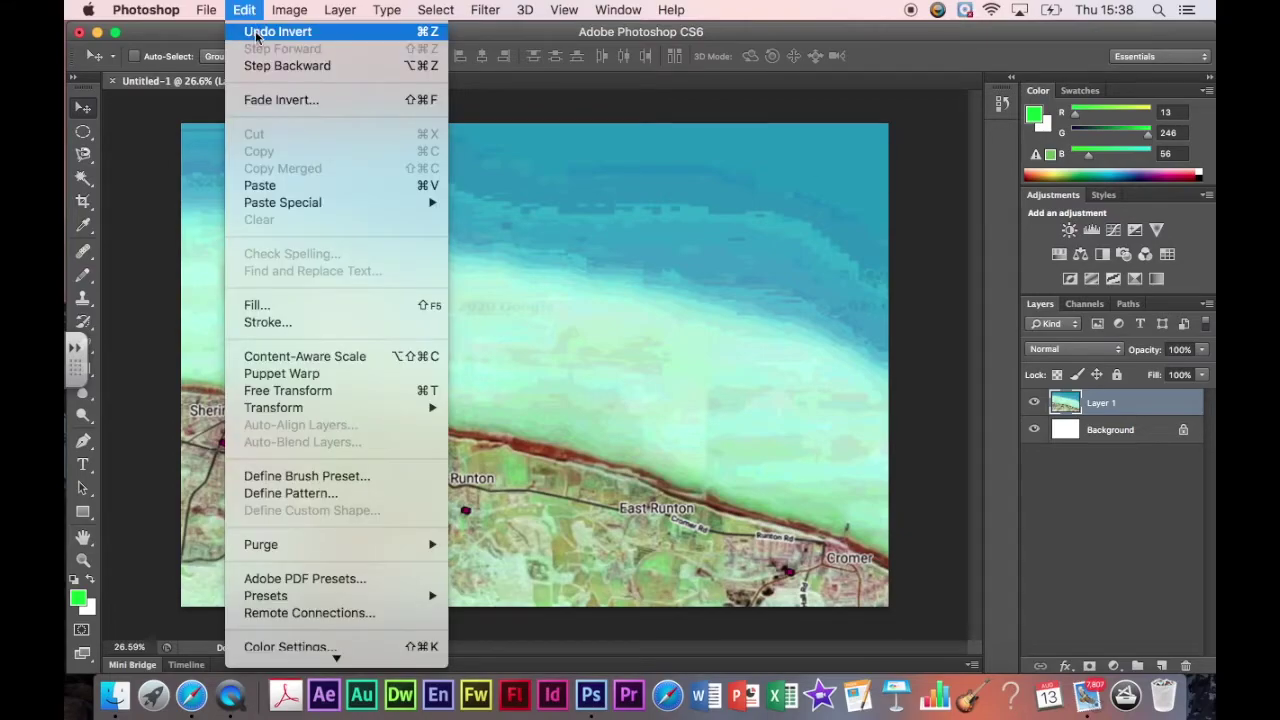
left_click(256, 37)
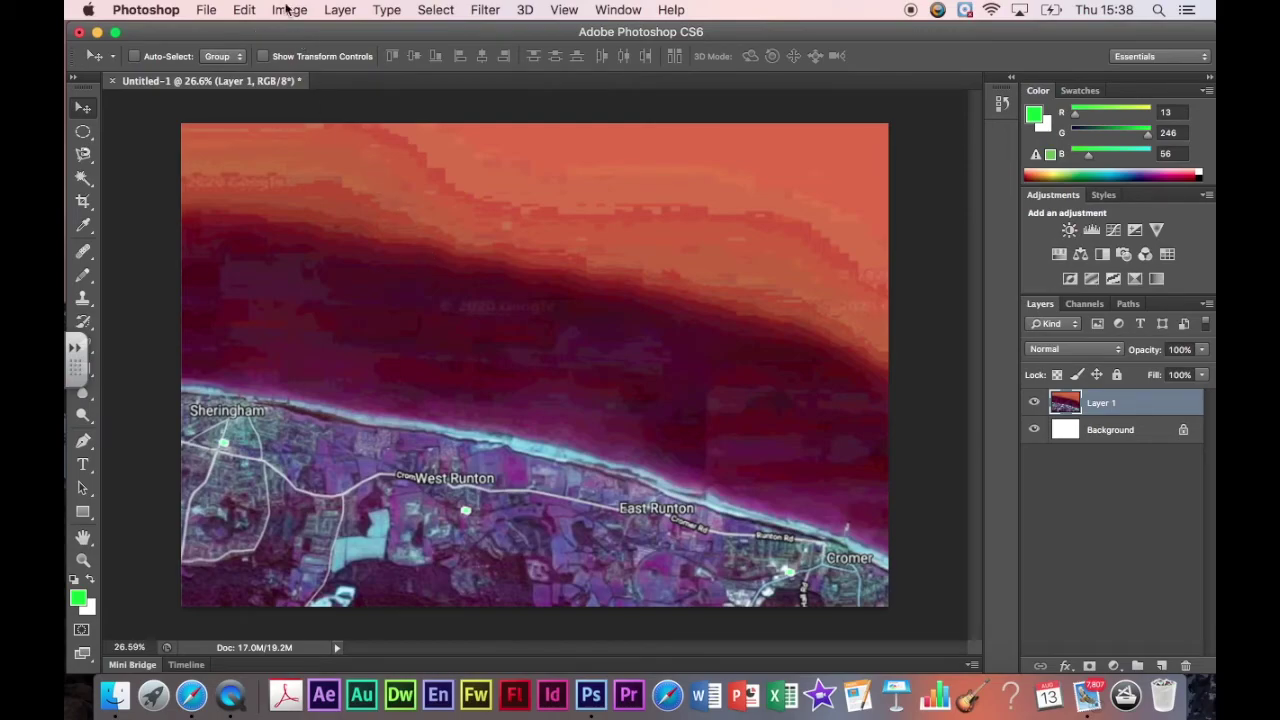
Apply Posterize to the map with Levels set to 14.
left_click(289, 10)
mouse_move(307, 70)
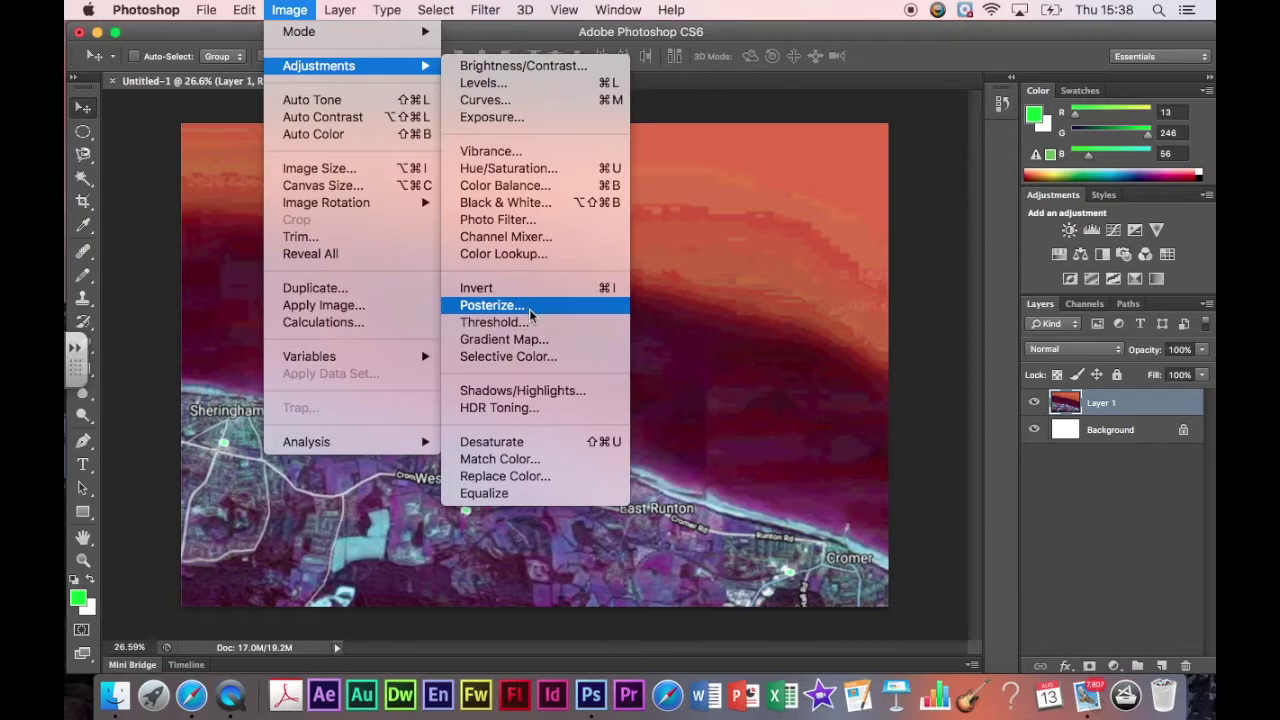
left_click(528, 306)
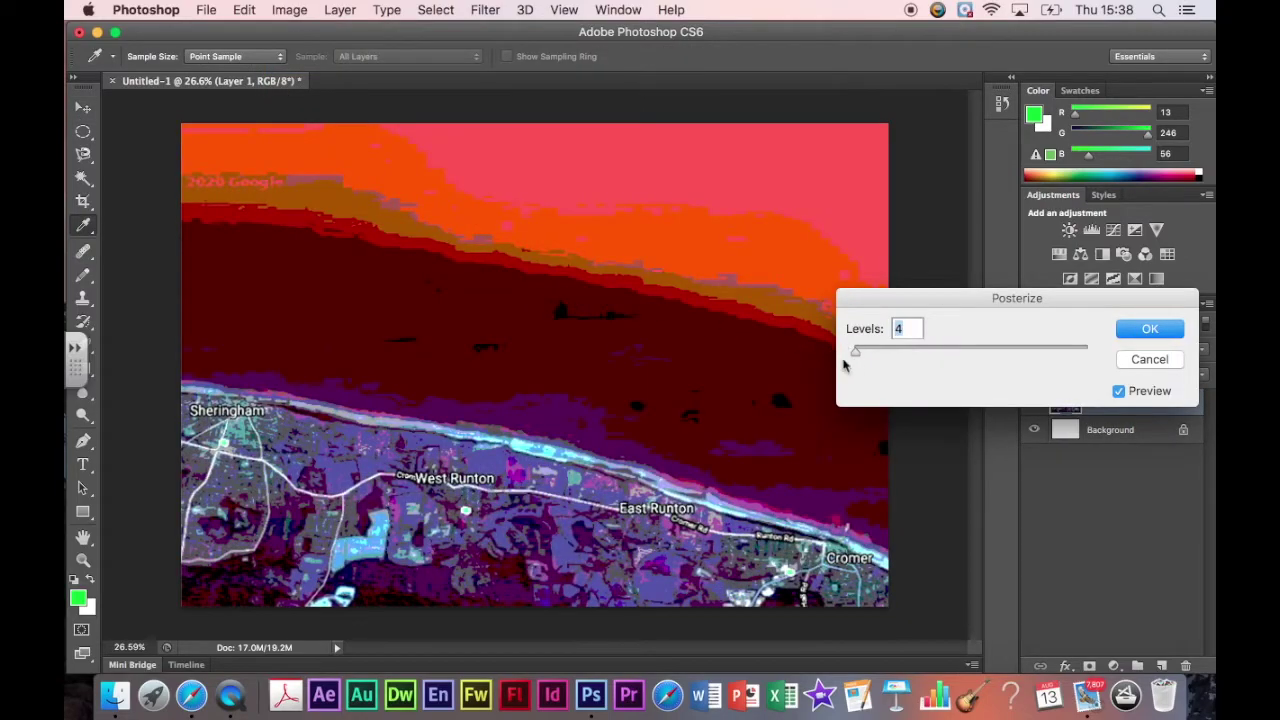
mouse_move(857, 354)
left_mouse_down()
mouse_move(885, 352)
mouse_move(848, 353)
left_mouse_up()
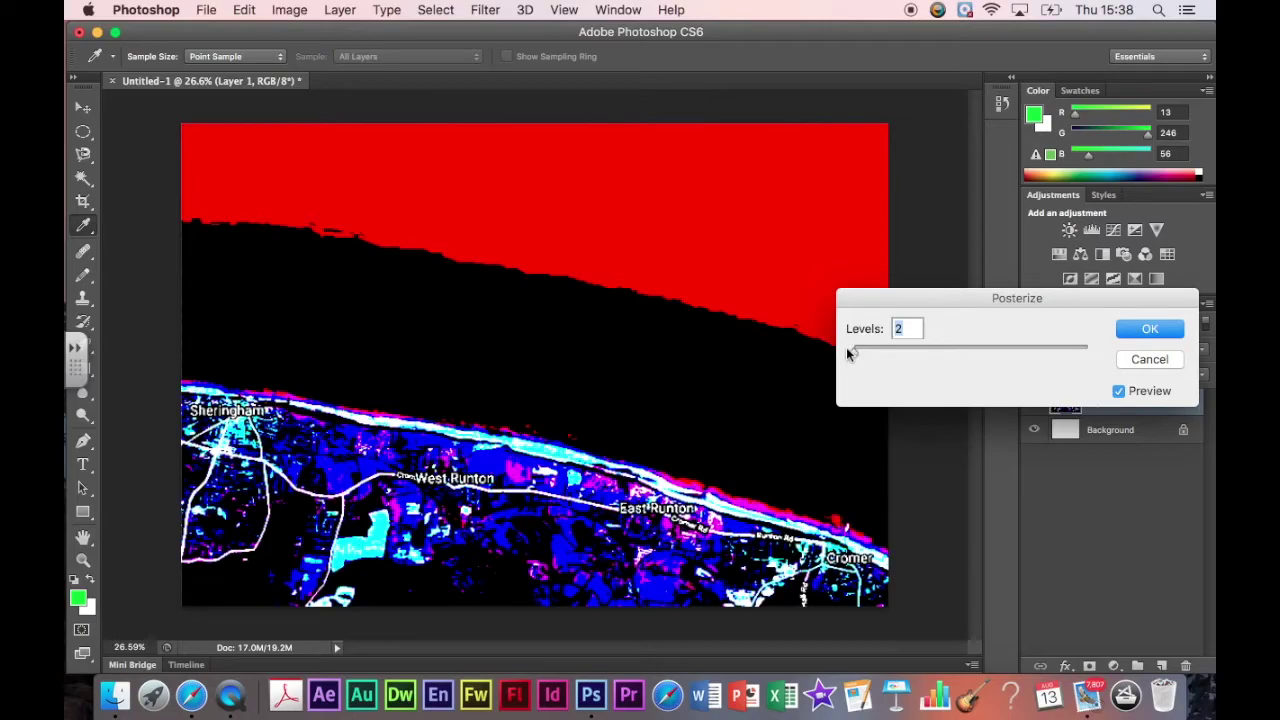
left_click_drag(848, 352, 864, 350)
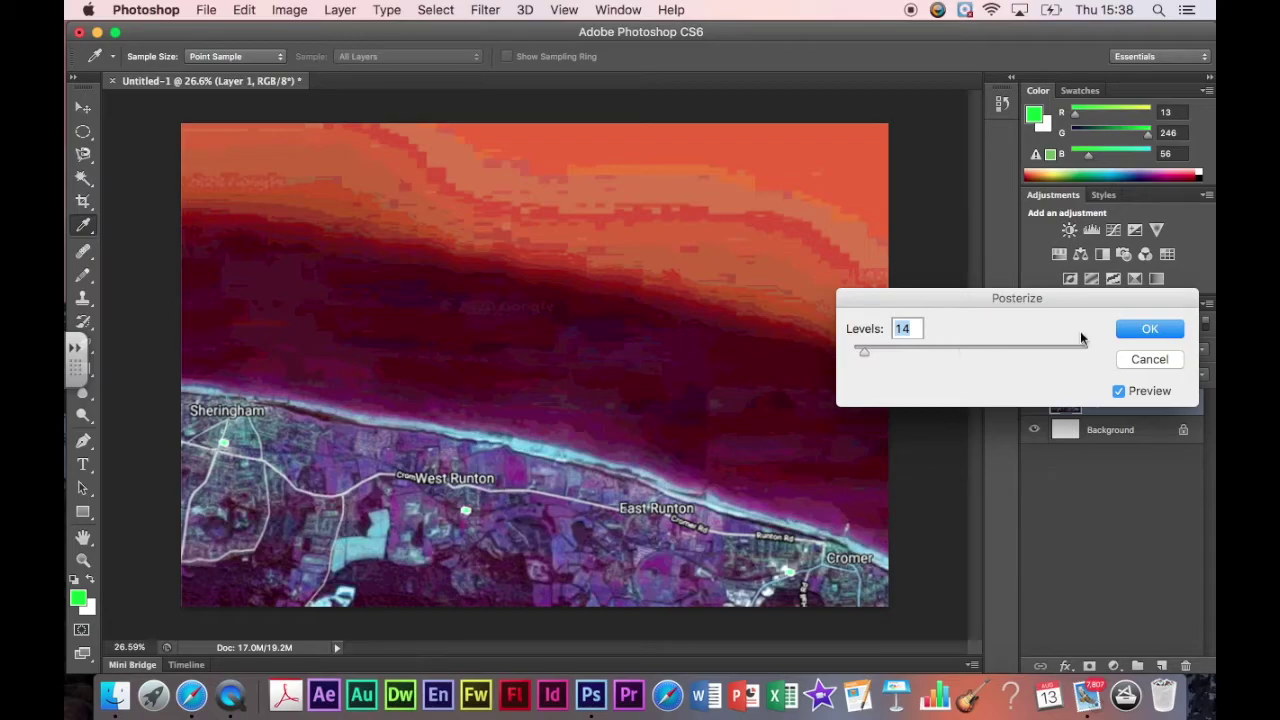
left_click(1160, 330)
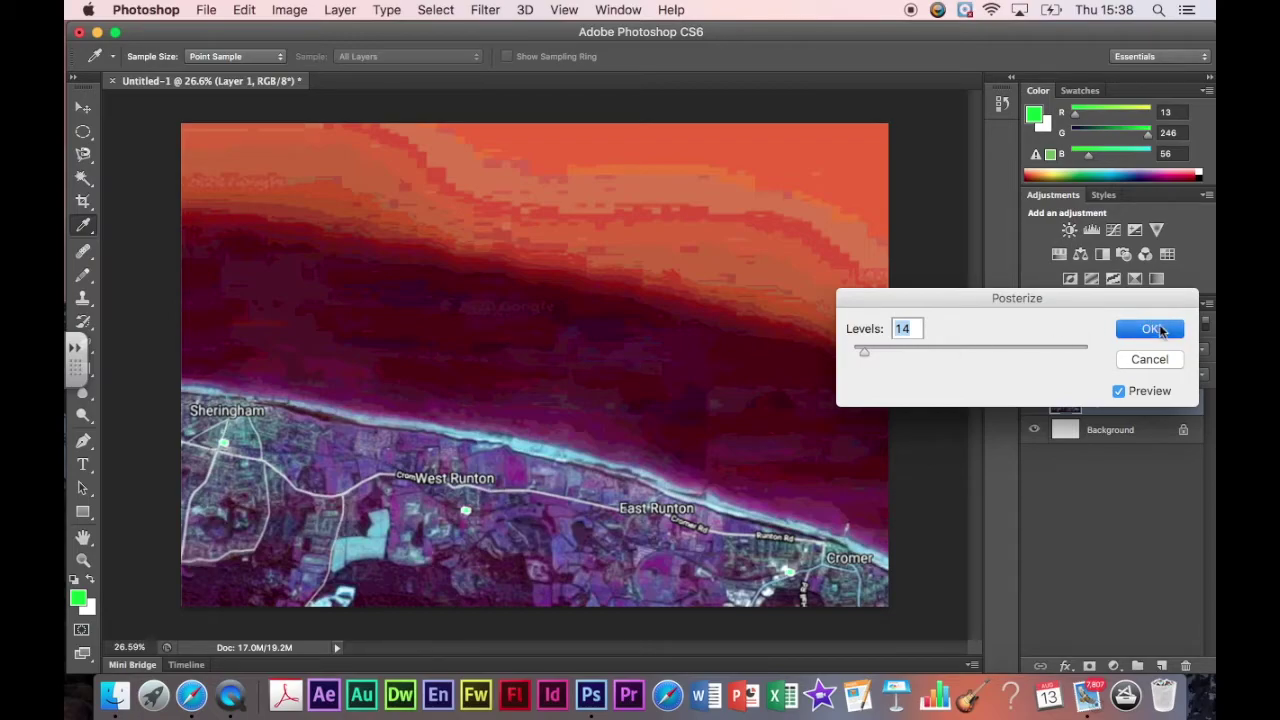
left_click(304, 12)
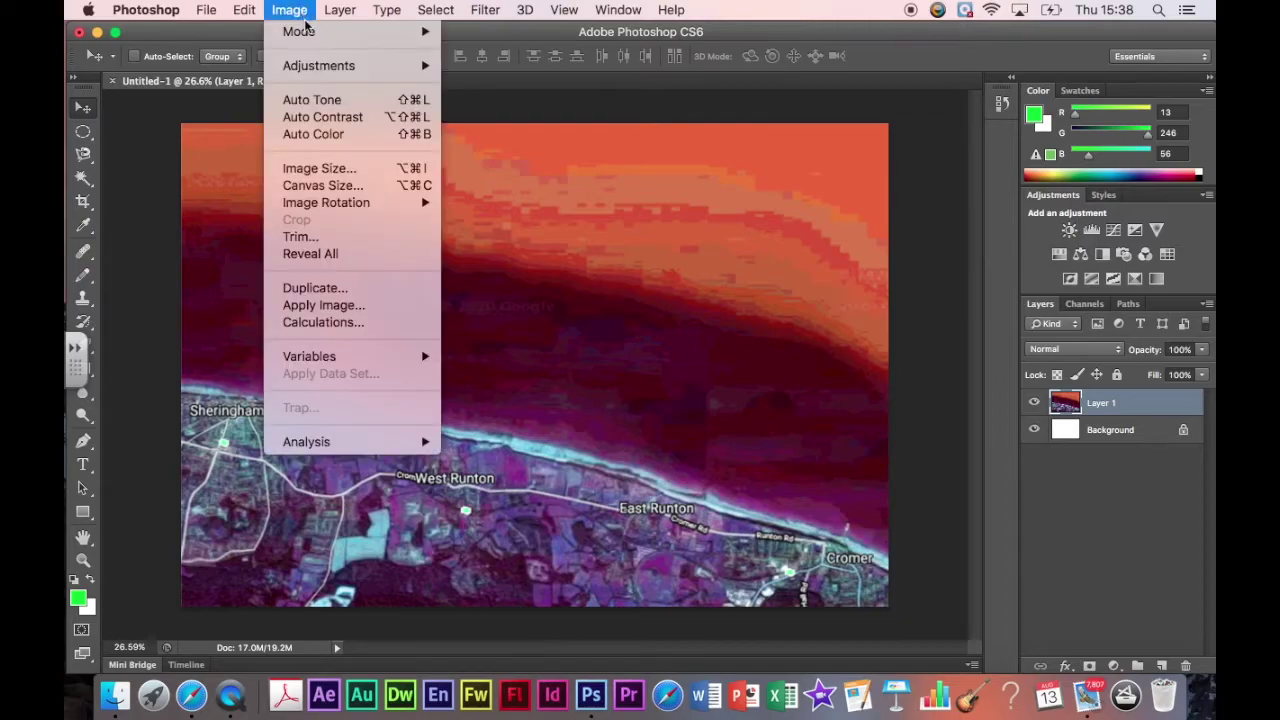
mouse_move(305, 65)
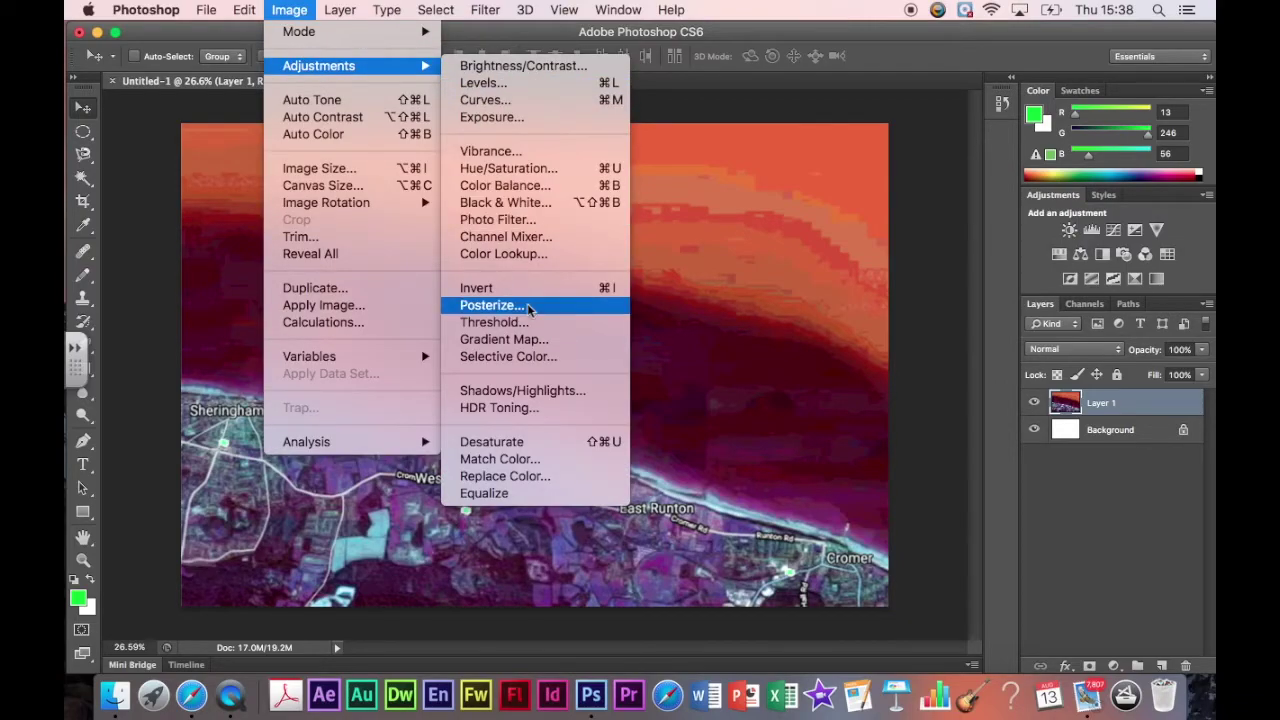
left_click(535, 342)
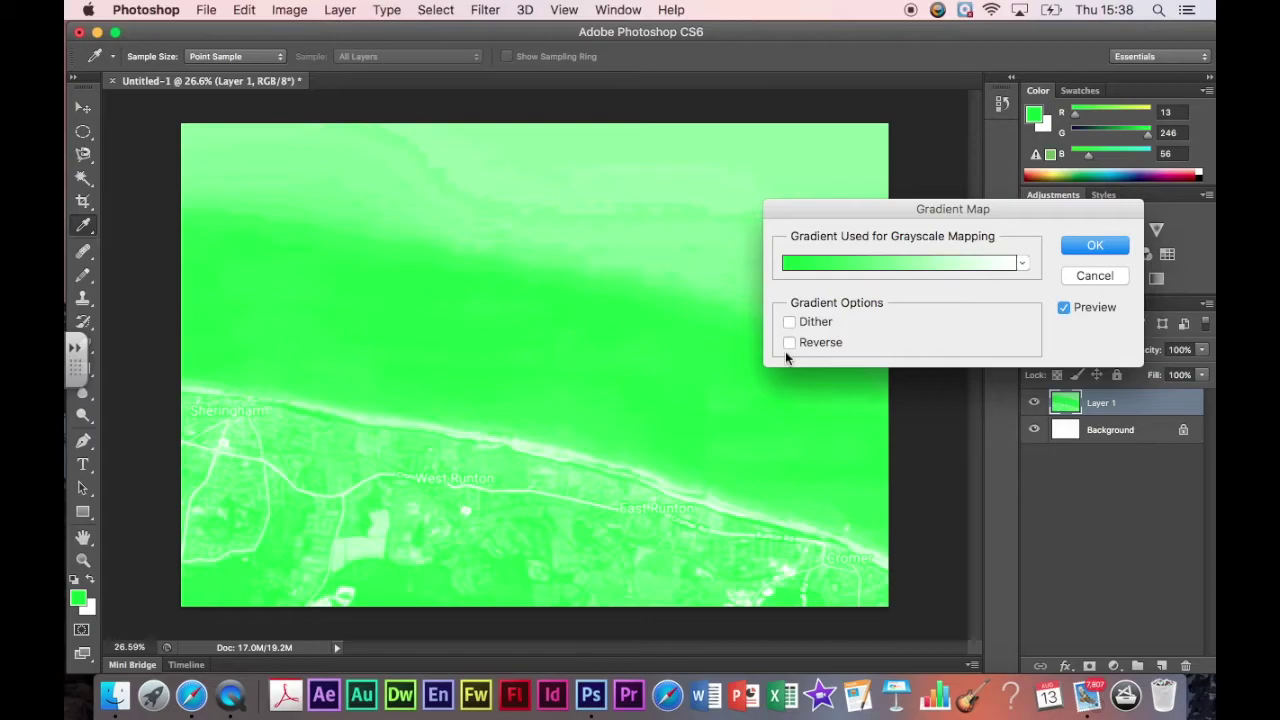
left_click(1023, 265)
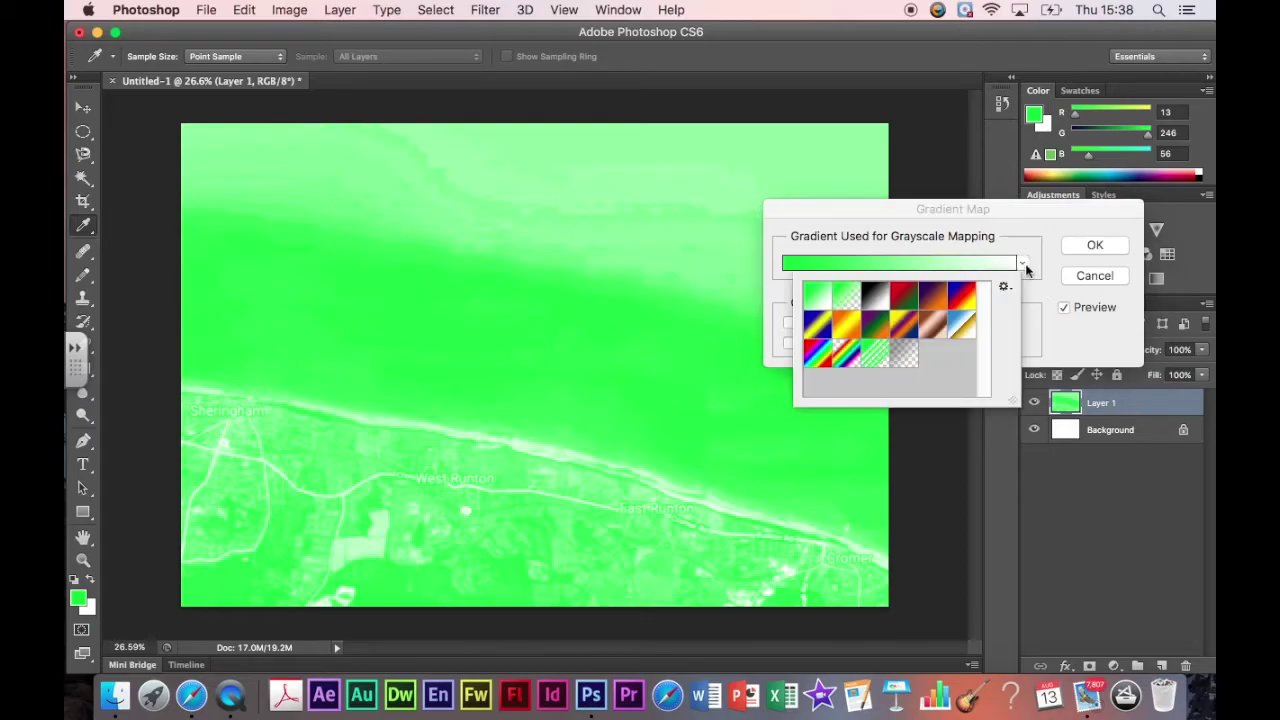
left_click(906, 298)
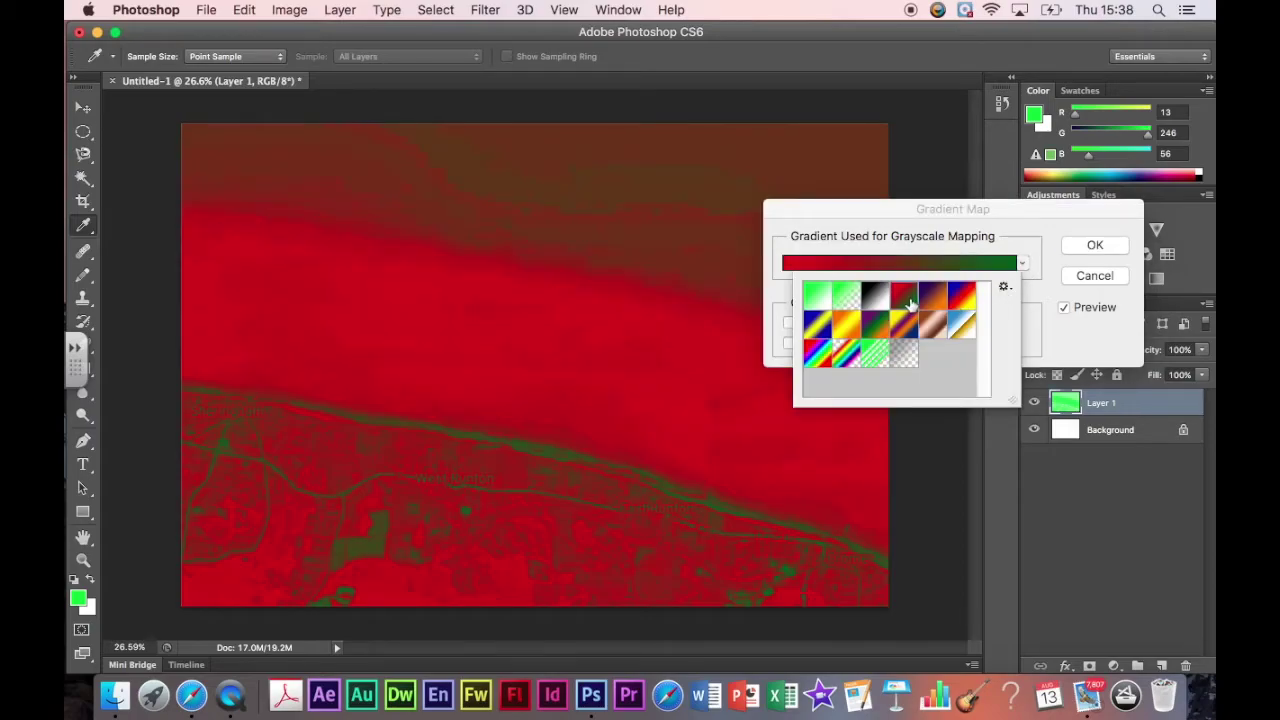
left_click(936, 297)
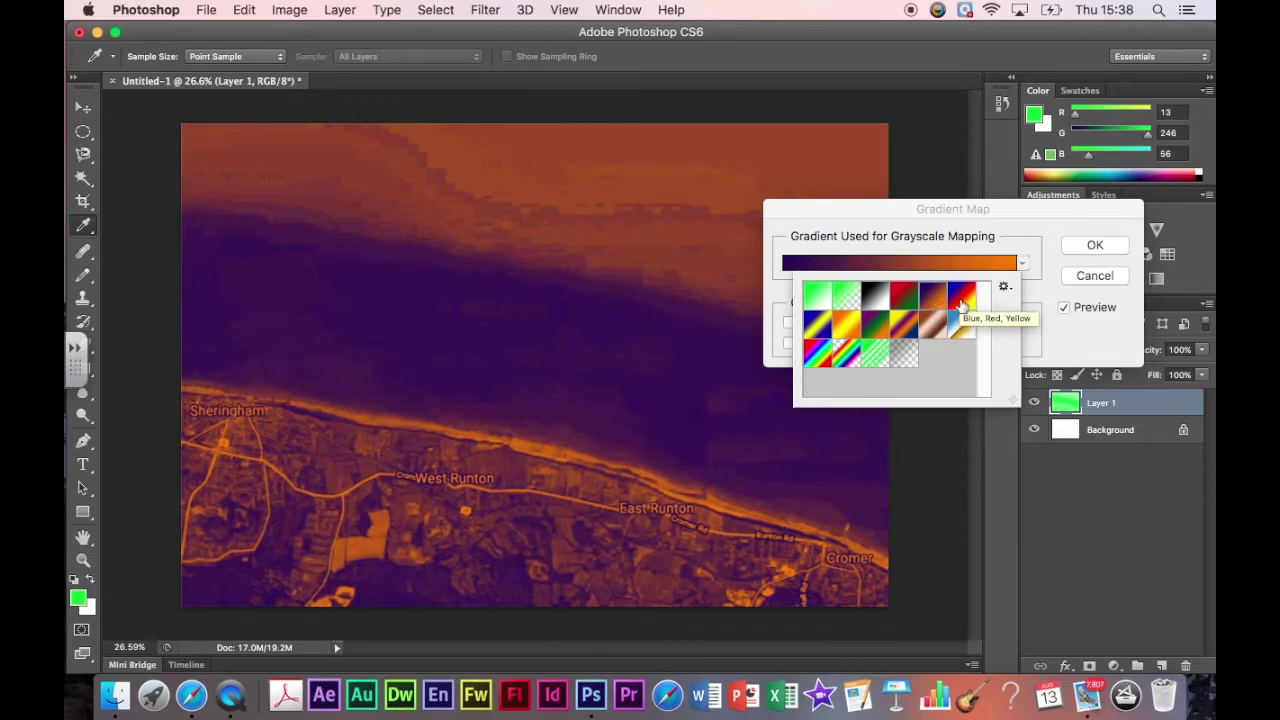
left_click(961, 298)
key("Return")
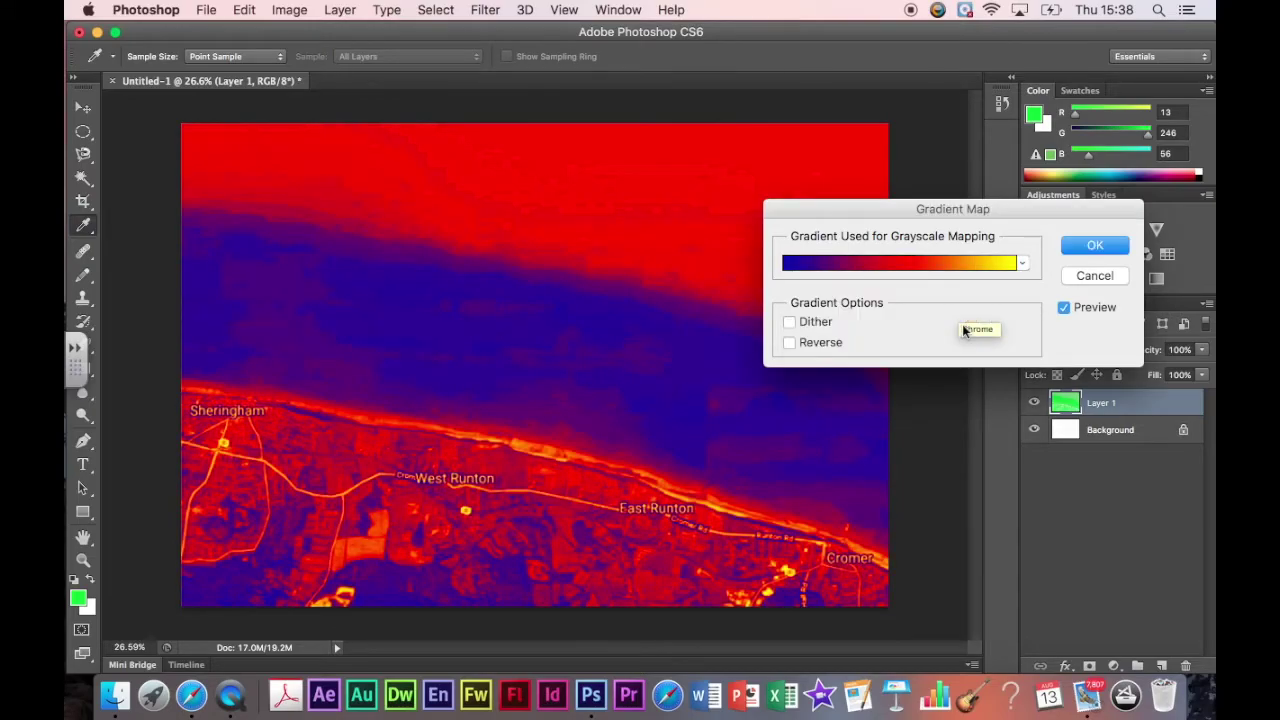
left_click(1022, 264)
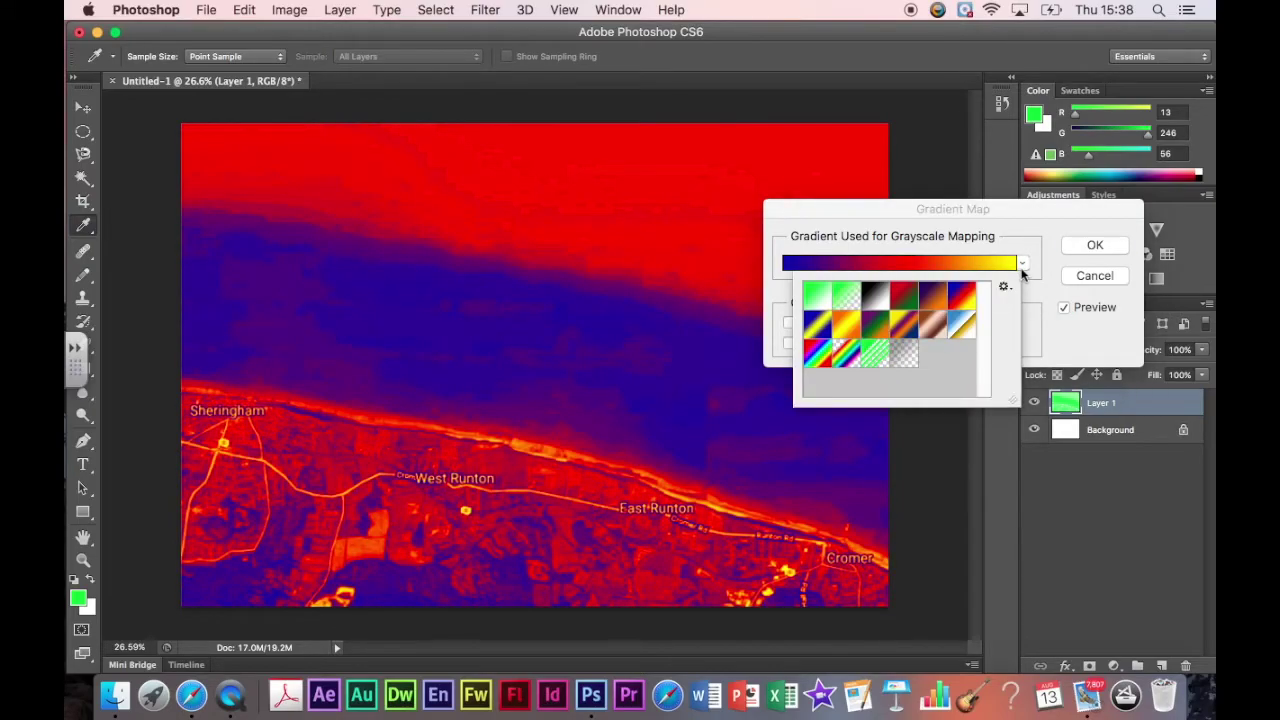
left_click(963, 326)
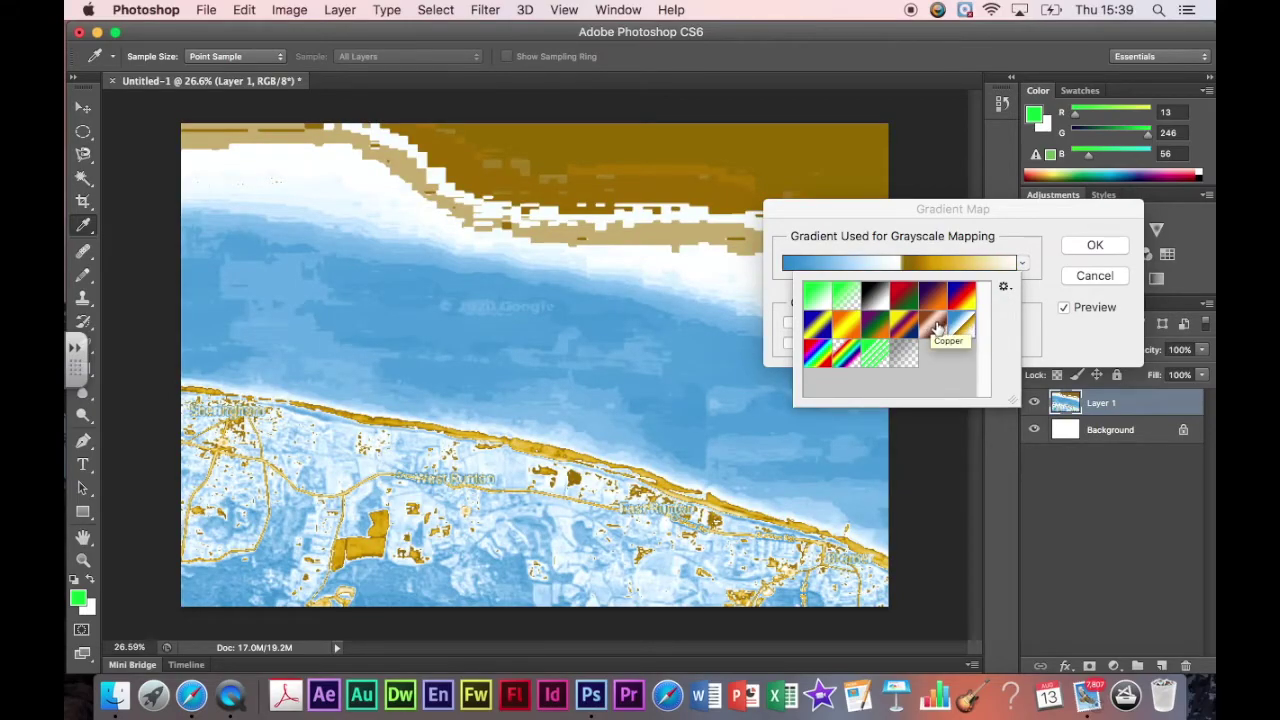
left_click(935, 326)
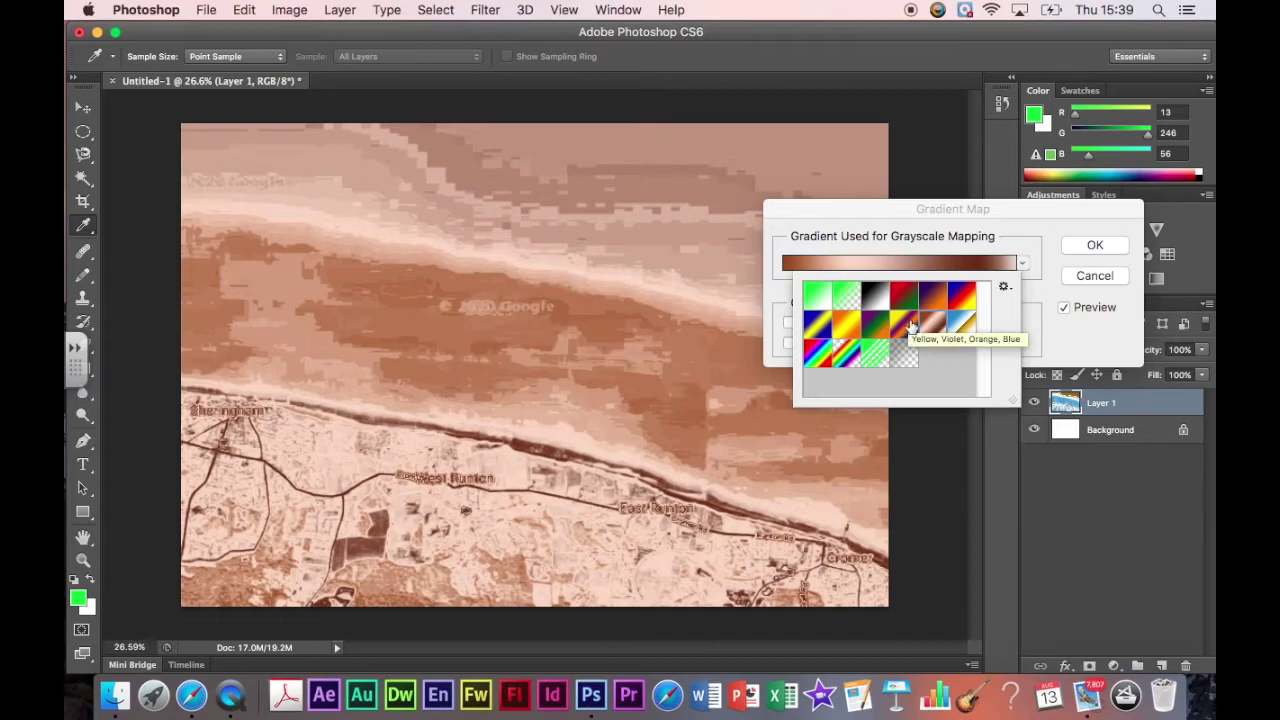
left_click(910, 326)
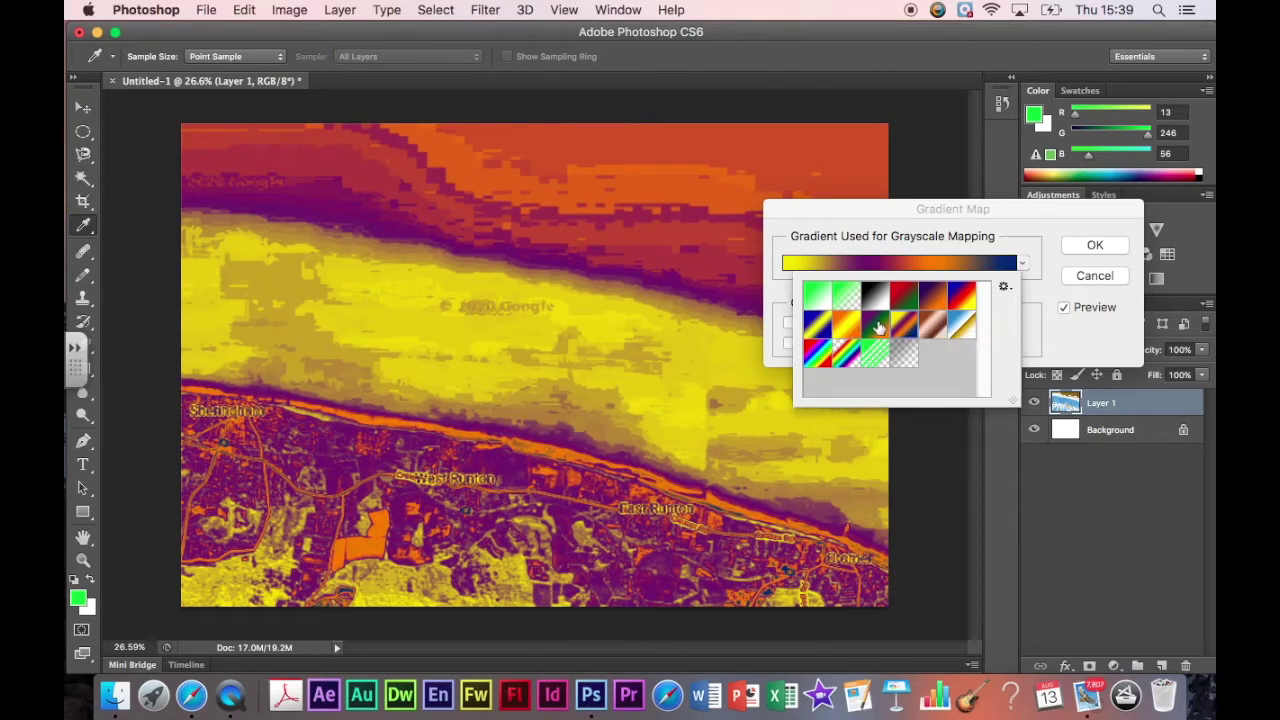
left_click(1078, 283)
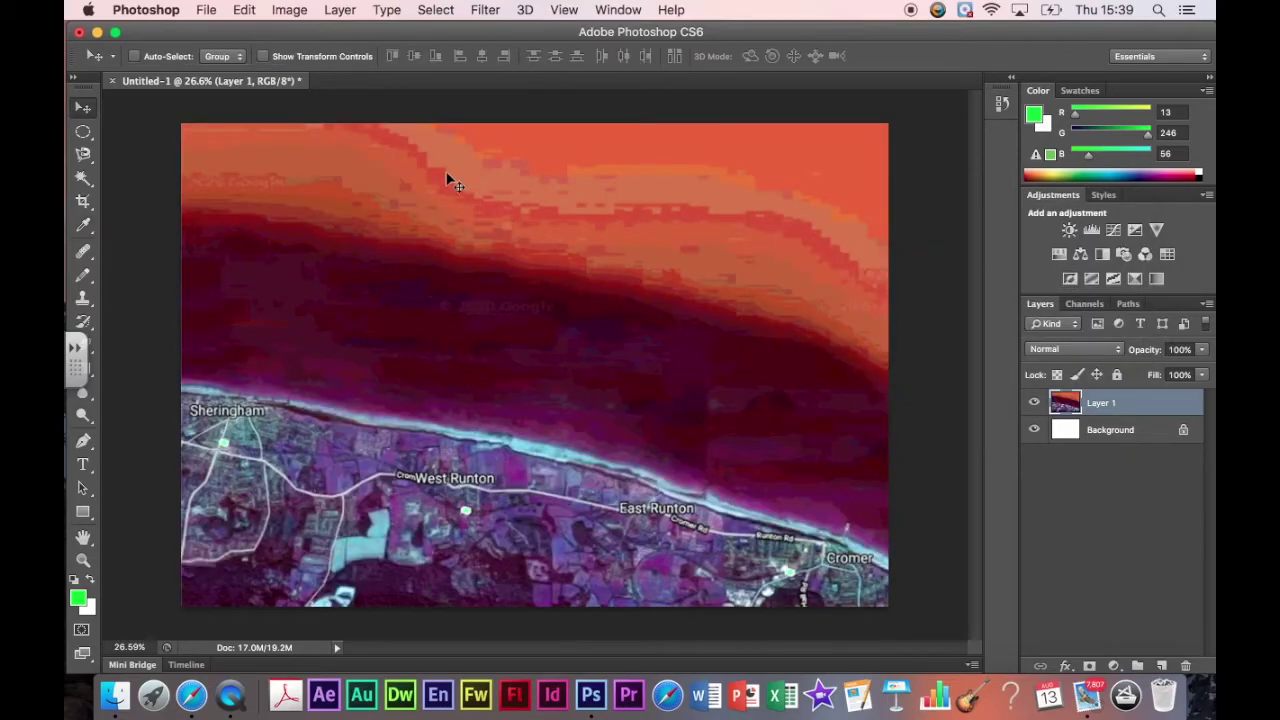
left_click(293, 11)
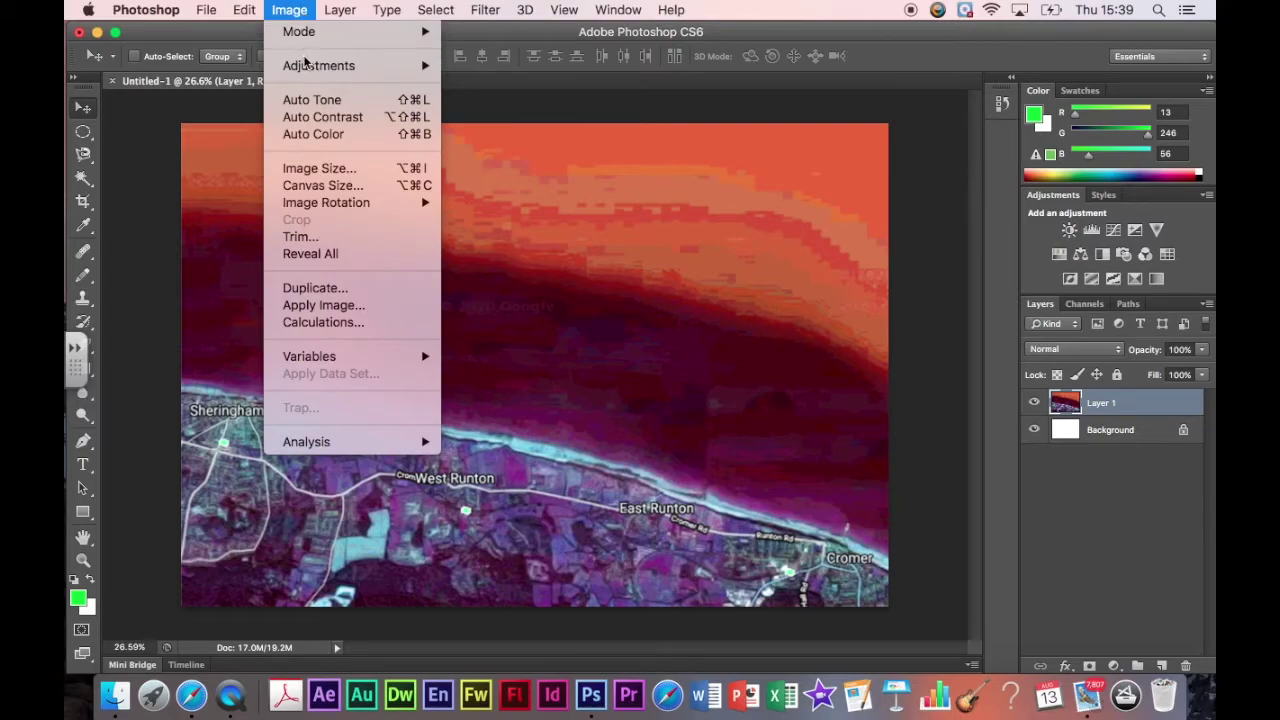
mouse_move(310, 66)
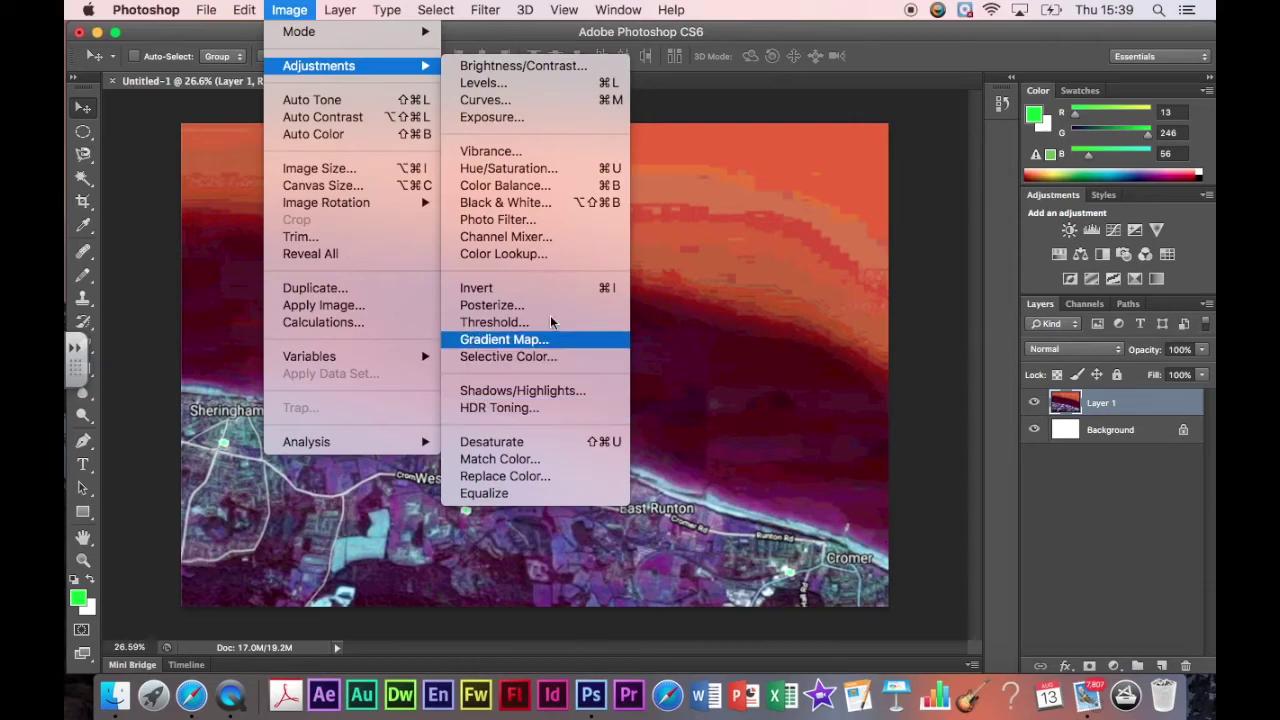
left_click(683, 117)
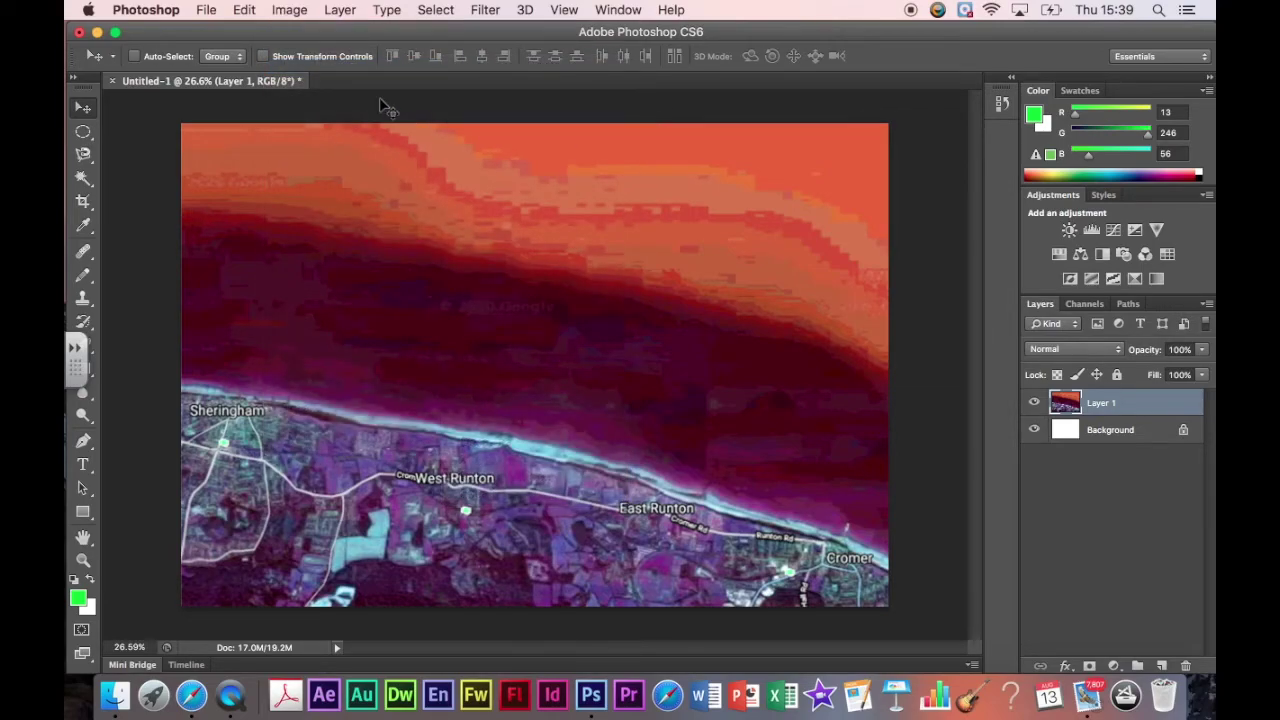
left_click(208, 14)
Save as JPEG 'Map 1' in Documents, accepting quality 8 (High) Baseline options.
key("super+shift+s")
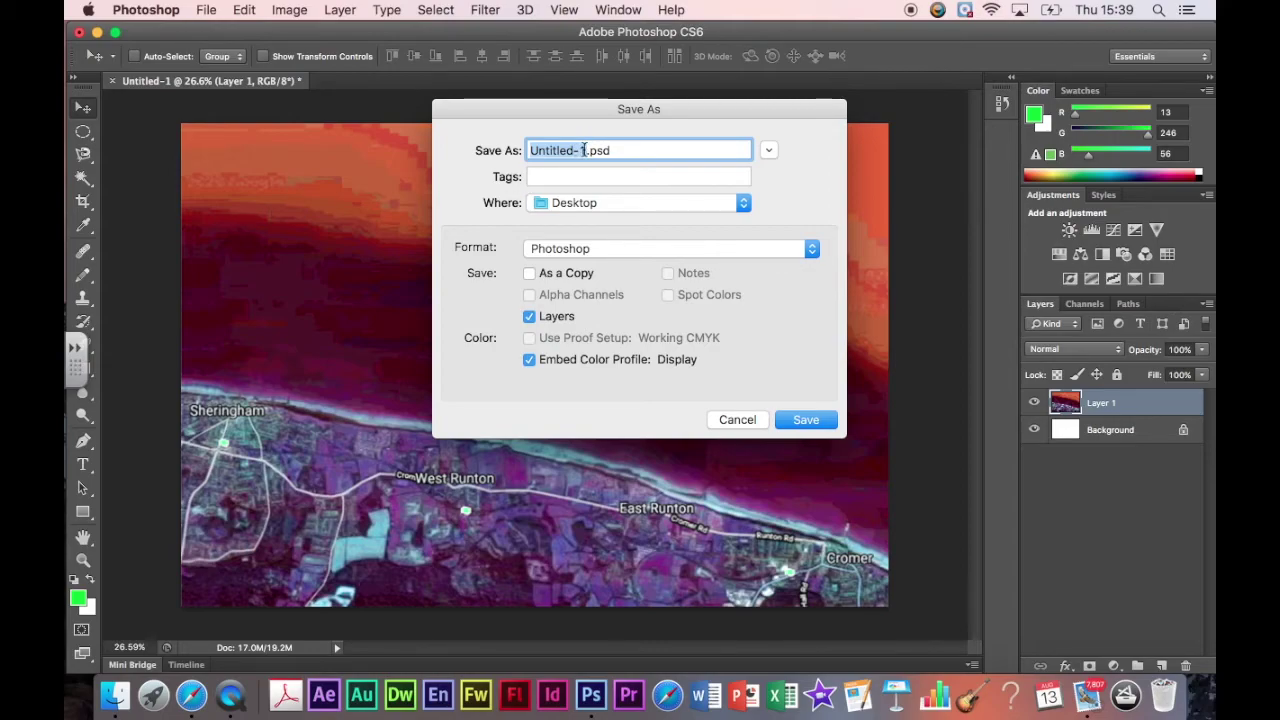
type("Map")
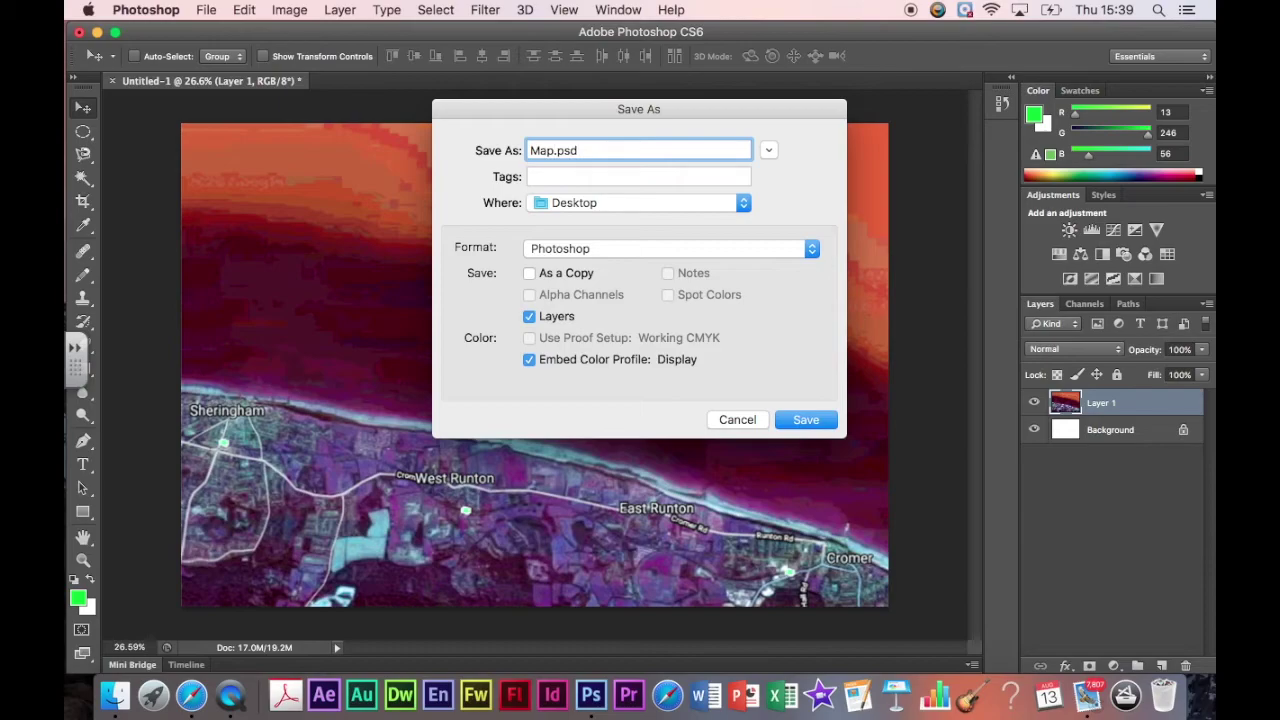
type(" 1")
left_click(745, 204)
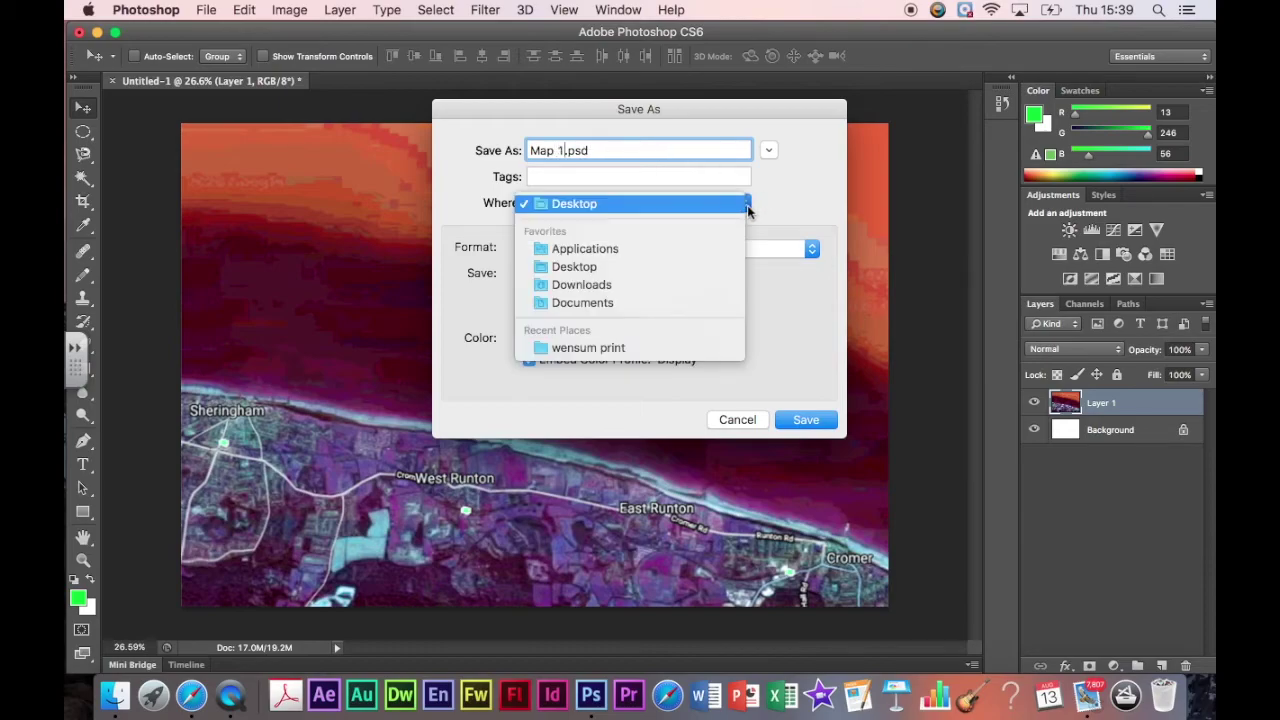
left_click(674, 300)
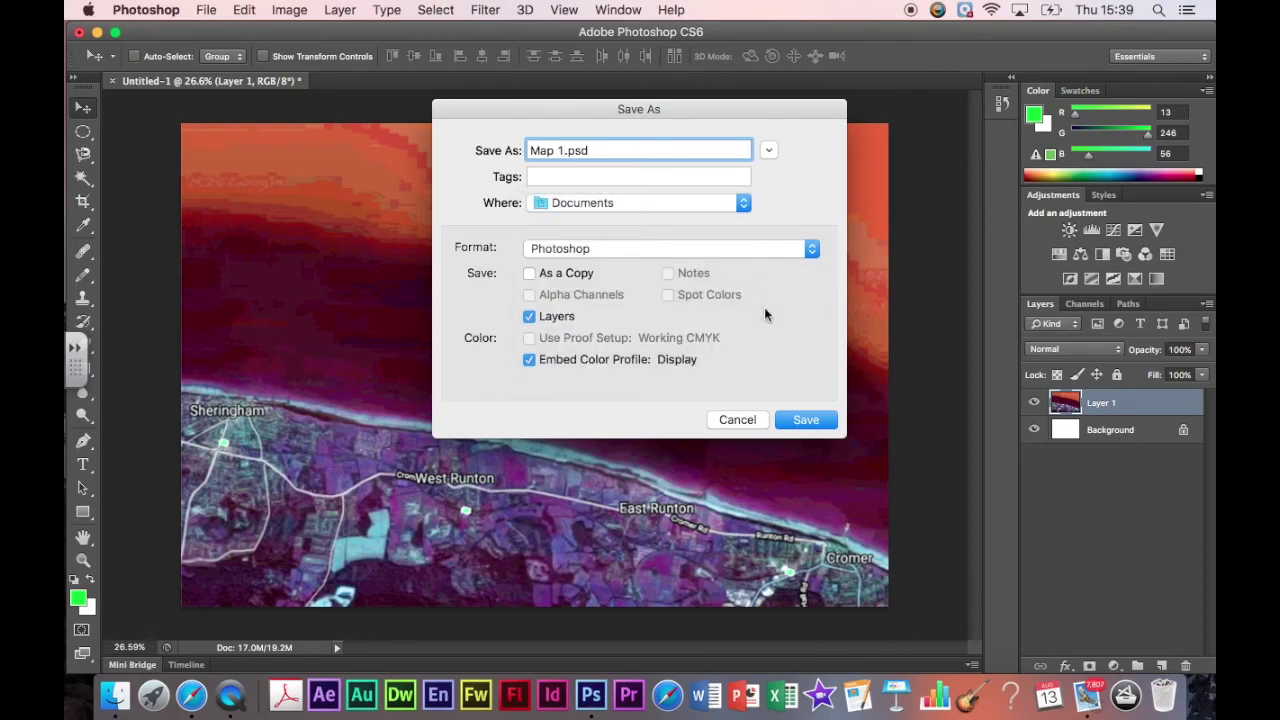
left_click(812, 249)
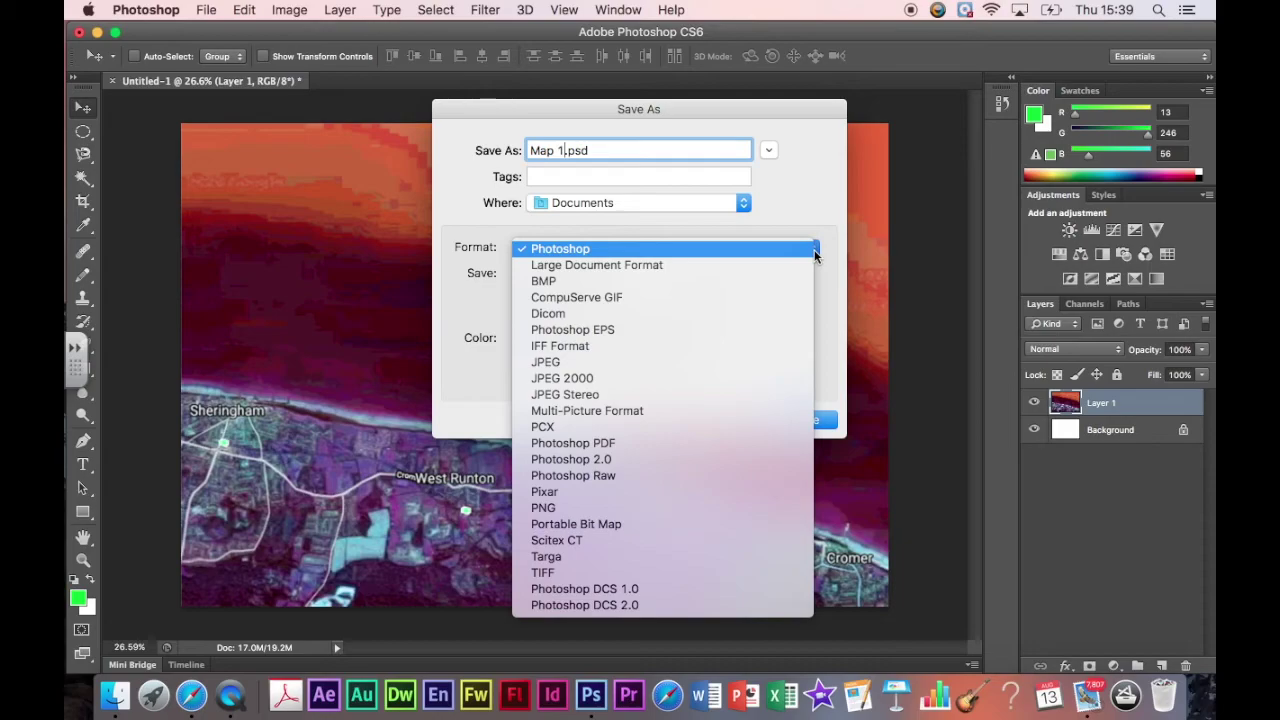
left_click(692, 359)
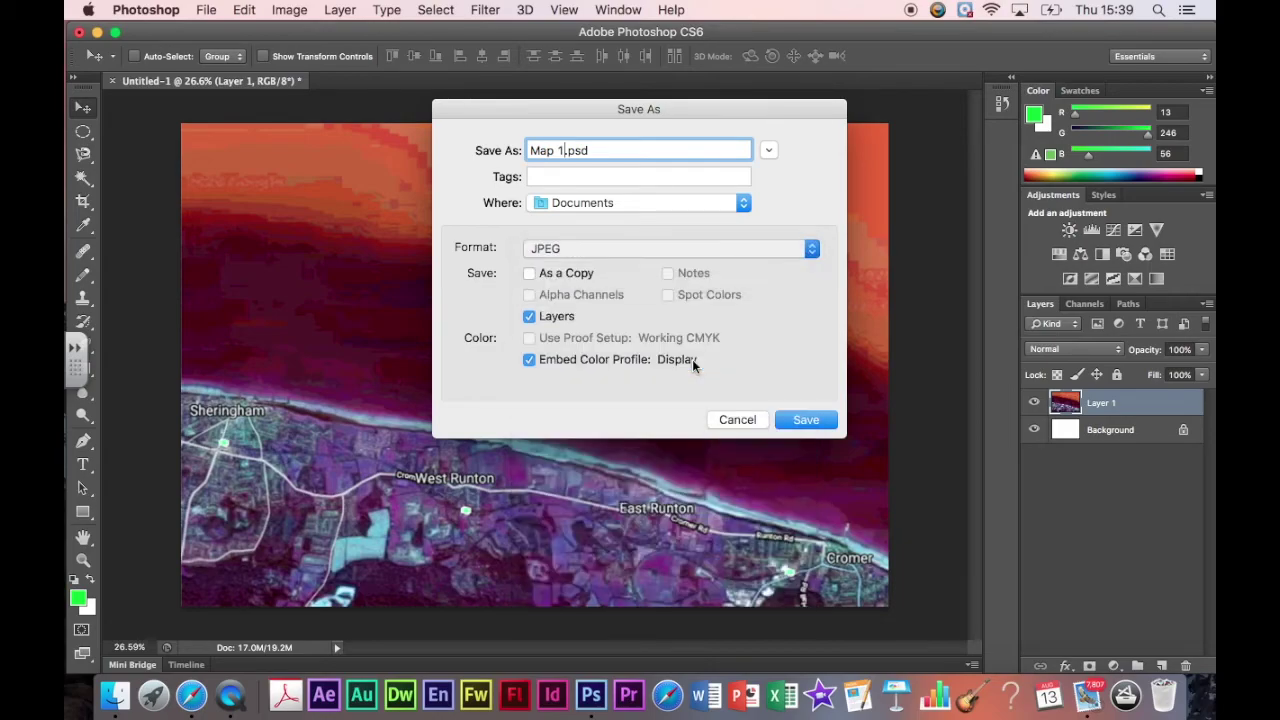
left_click(786, 422)
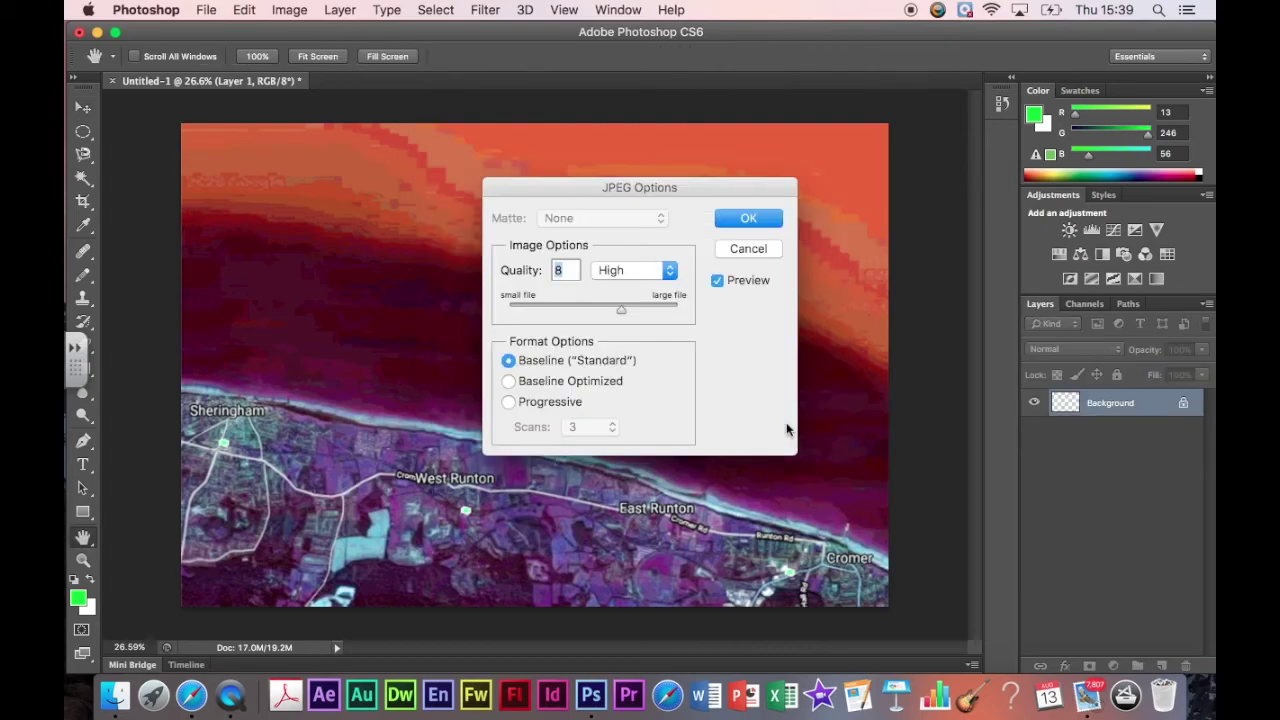
left_click(731, 222)
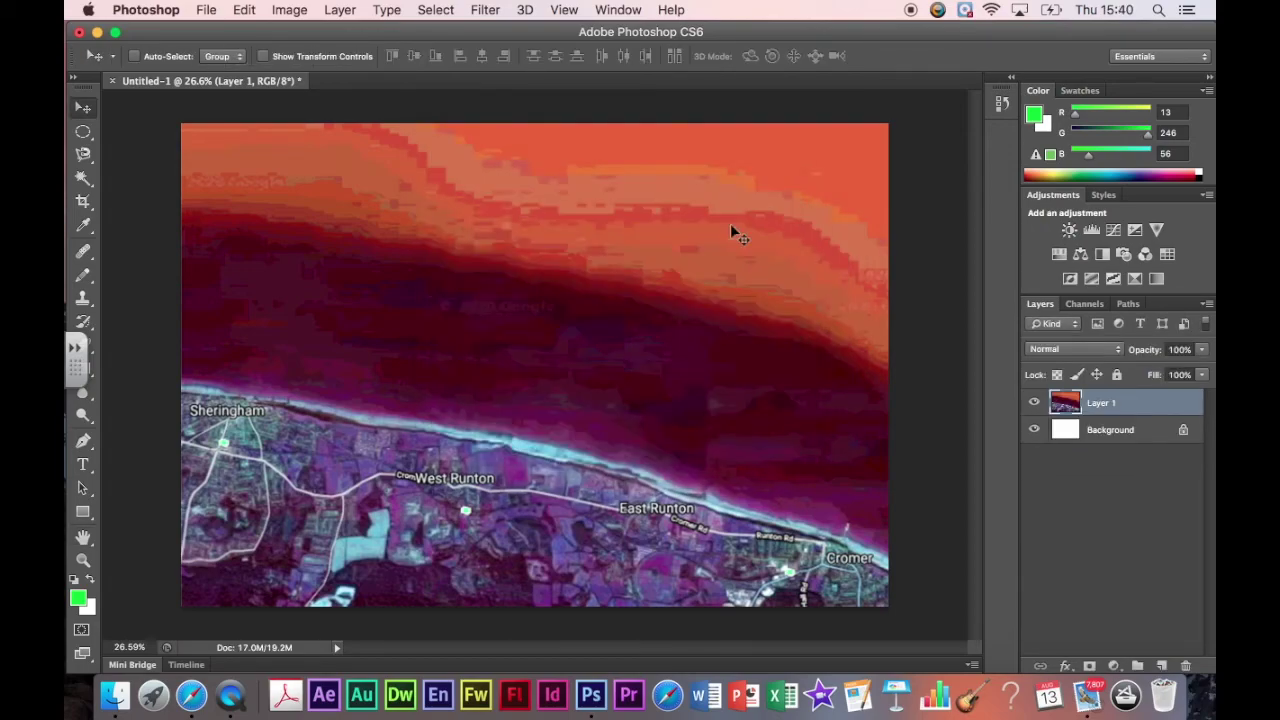